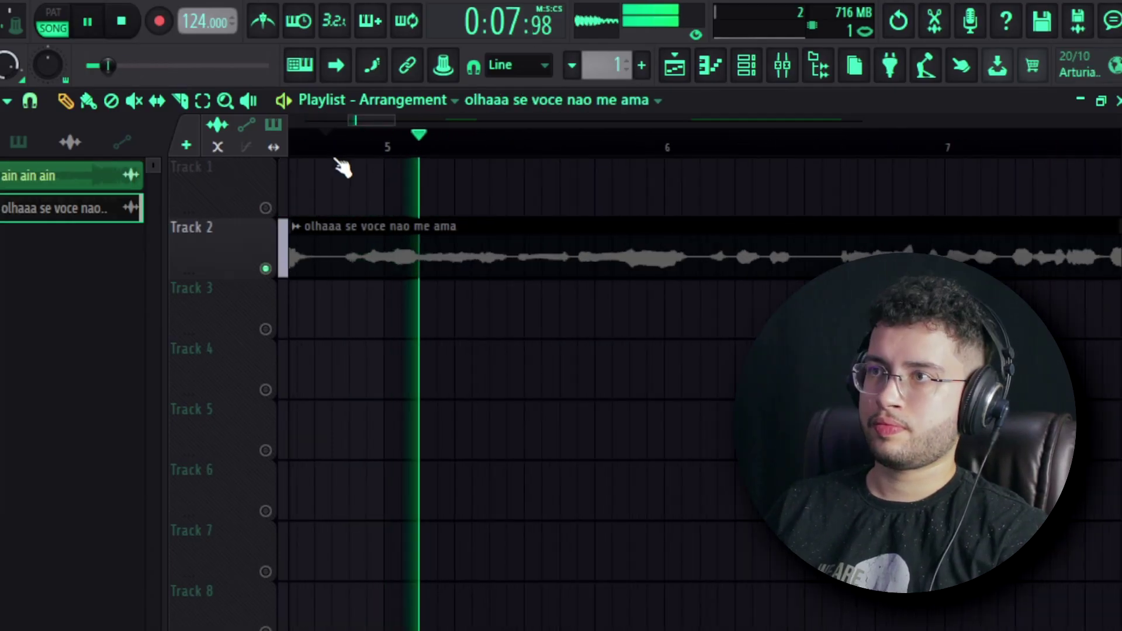
- Slice the "olhaaa se voce nao me ama" clip on Track 2 and remove an unwanted piece
{"action": "left_click", "coordinate": [345, 261]}
{"action": "scroll", "coordinate": [350, 153], "scroll_direction": "down", "scroll_amount": 3}
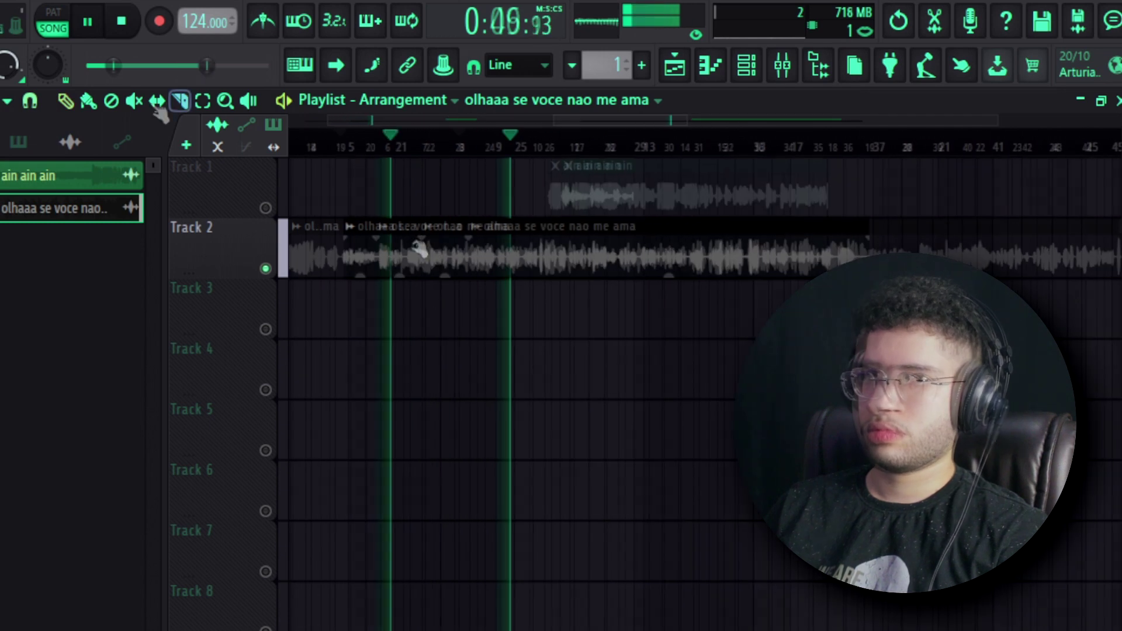
{"action": "right_click", "coordinate": [420, 251]}
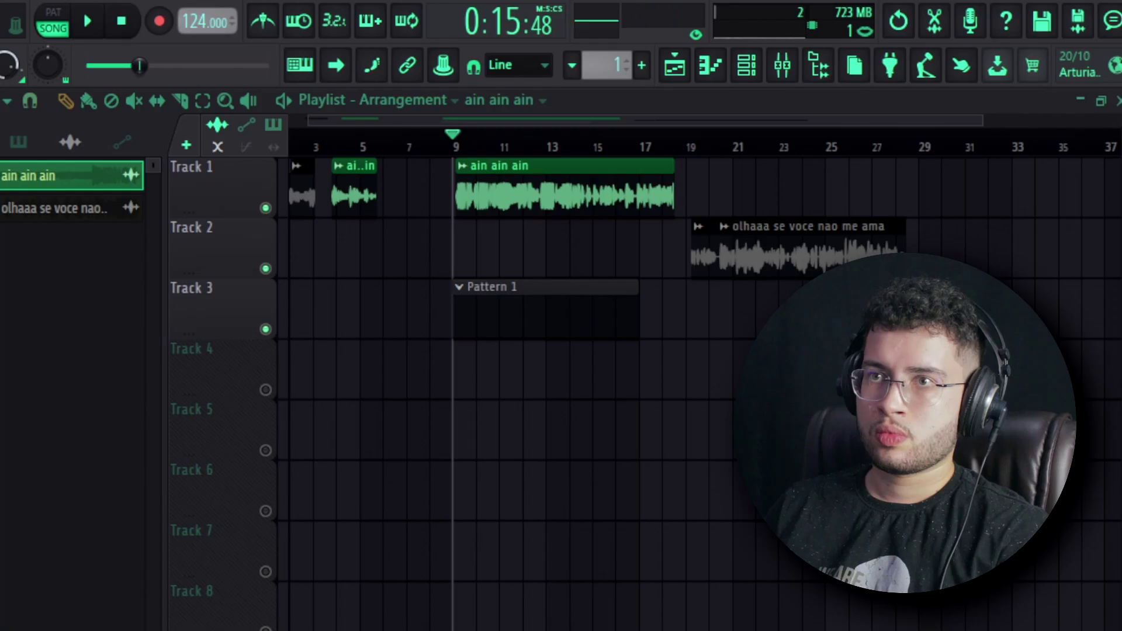
- Open the channel rack and play the song from bar 9 to hear the kick pattern with the vocal
{"action": "key", "text": "F6"}
{"action": "key", "text": "space"}
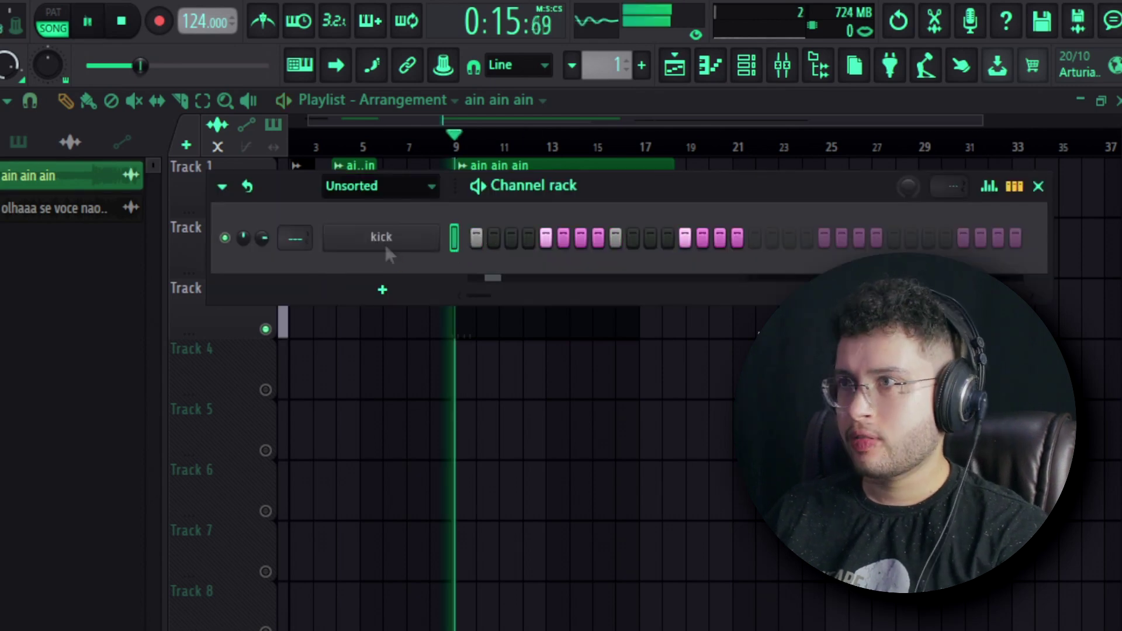
{"action": "key", "text": "F6"}
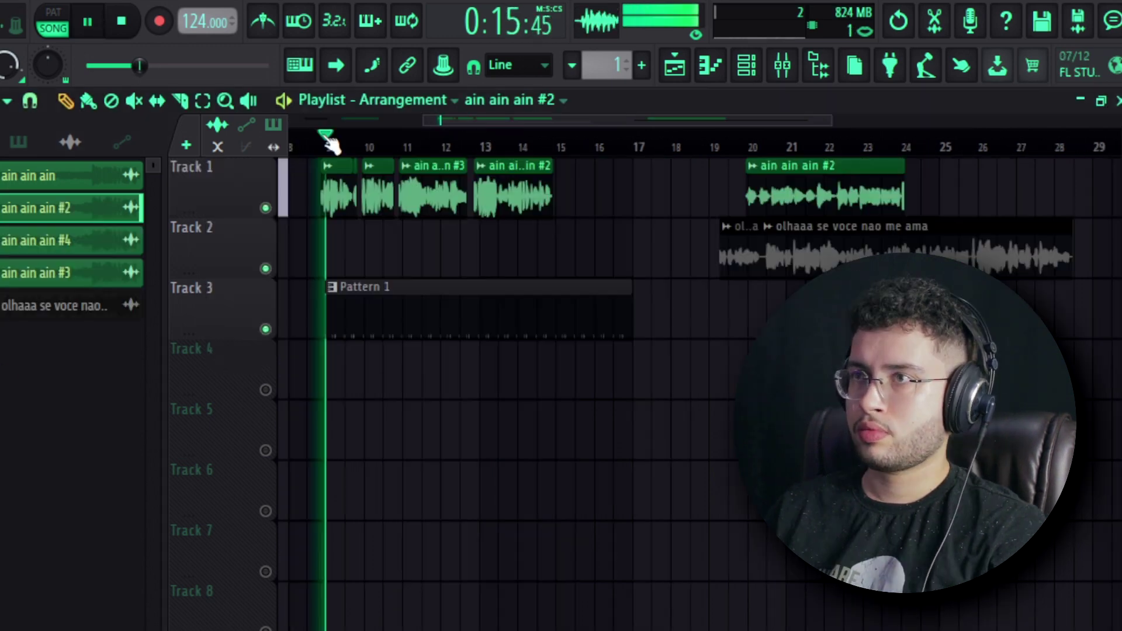
- Set the playlist's snap resolution to 1/4 step for positioning the vocal clips on Track 1
{"action": "scroll", "coordinate": [327, 146], "scroll_direction": "up", "scroll_amount": 3}
{"action": "left_click", "coordinate": [41, 106]}
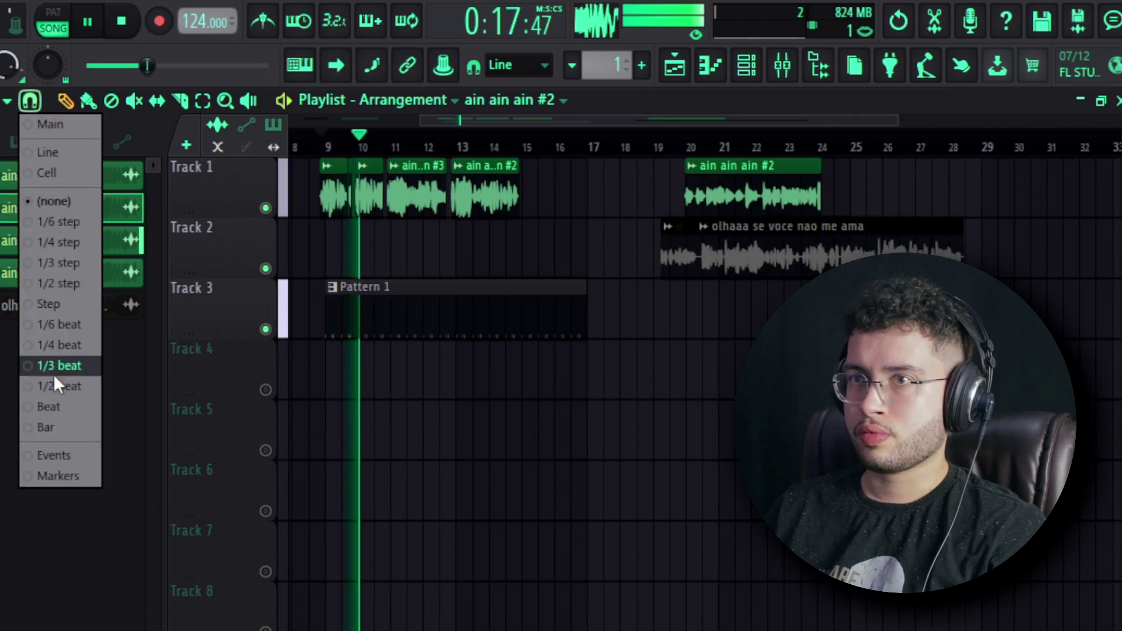
{"action": "left_click", "coordinate": [71, 237]}
{"action": "scroll", "coordinate": [407, 151], "scroll_direction": "up", "scroll_amount": 3}
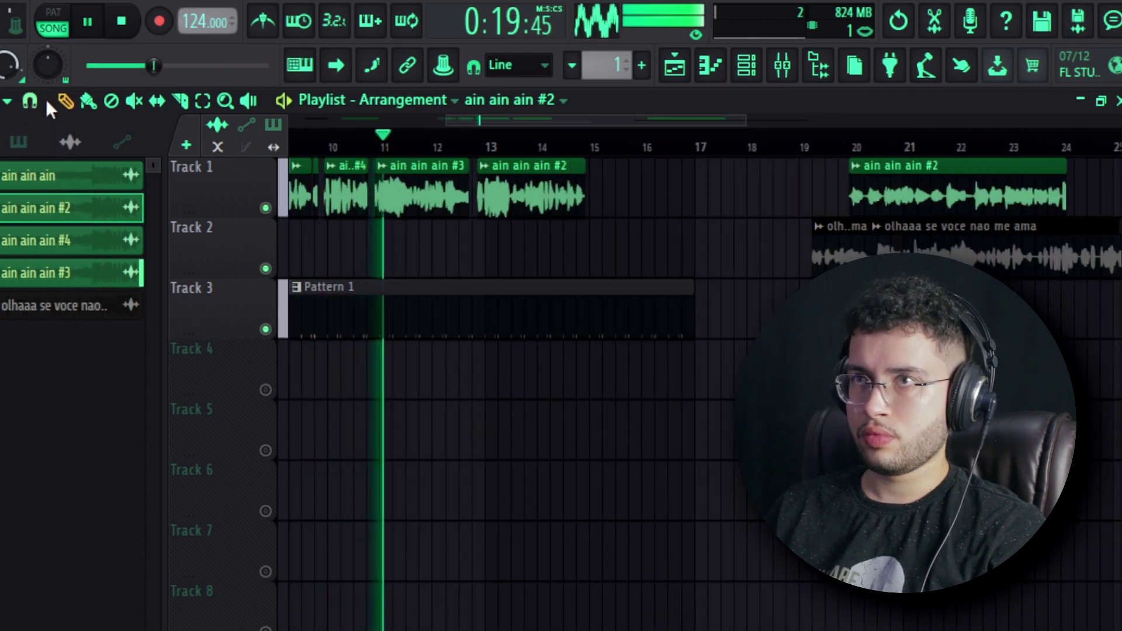
{"action": "scroll", "coordinate": [461, 150], "scroll_direction": "up", "scroll_amount": 3}
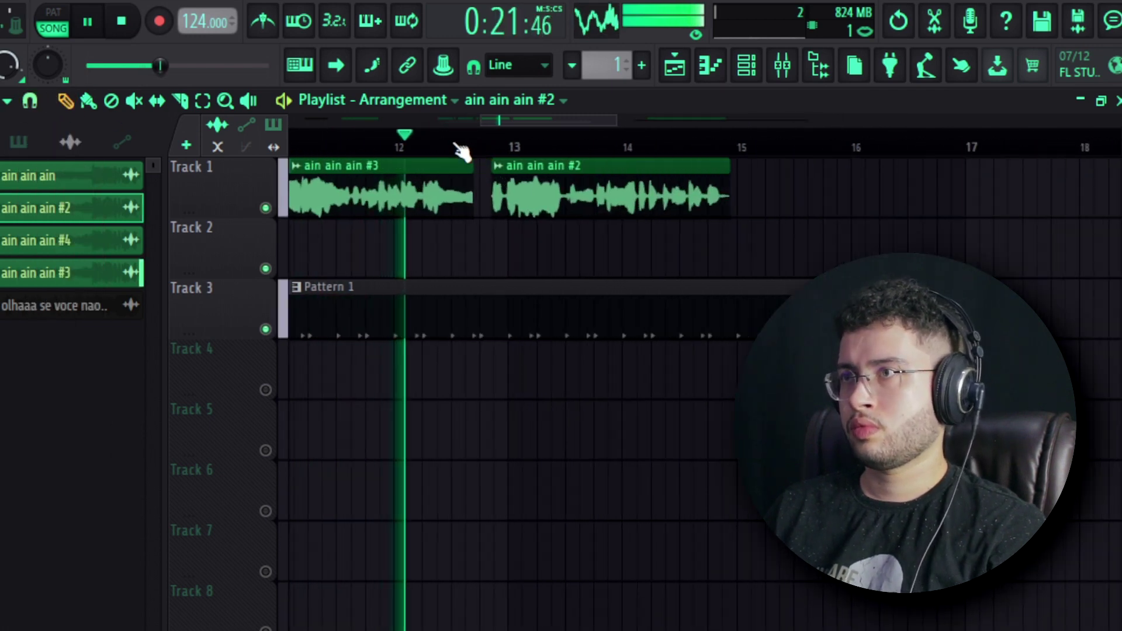
{"action": "scroll", "coordinate": [444, 150], "scroll_direction": "down", "scroll_amount": 5}
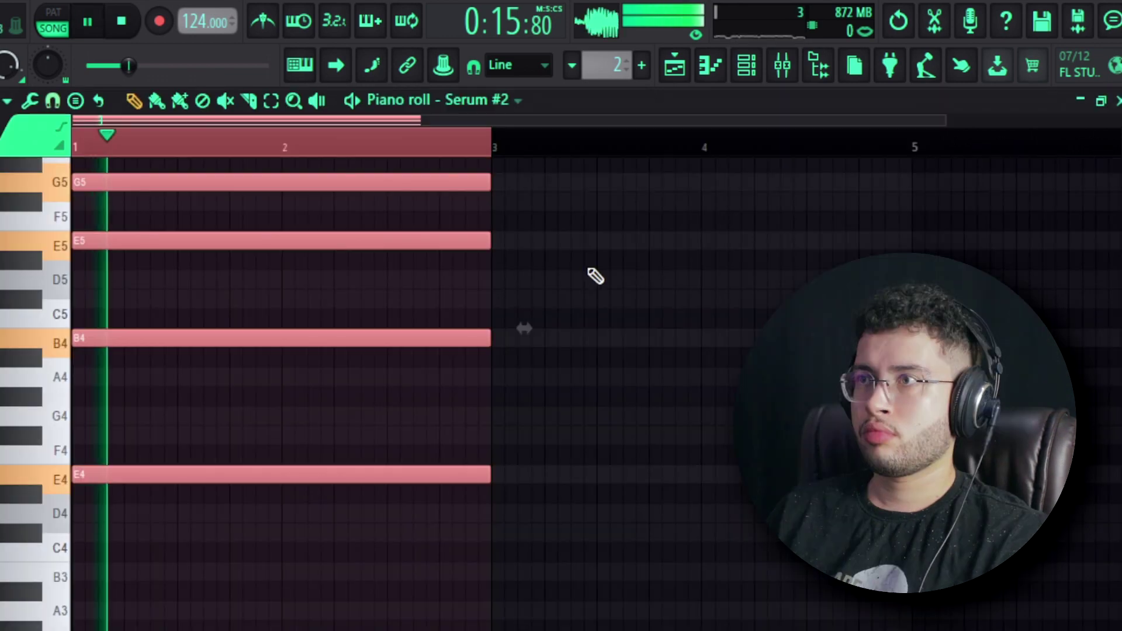
- Duplicate the two-bar E4, B4, E5 and G5 chord into bars 3 and 4 of the Serum #2 piano roll
{"action": "scroll", "coordinate": [593, 275], "scroll_direction": "up", "scroll_amount": 3}
{"action": "scroll", "coordinate": [429, 149], "scroll_direction": "down", "scroll_amount": 1}
{"action": "scroll", "coordinate": [483, 278], "scroll_direction": "down", "scroll_amount": 2}
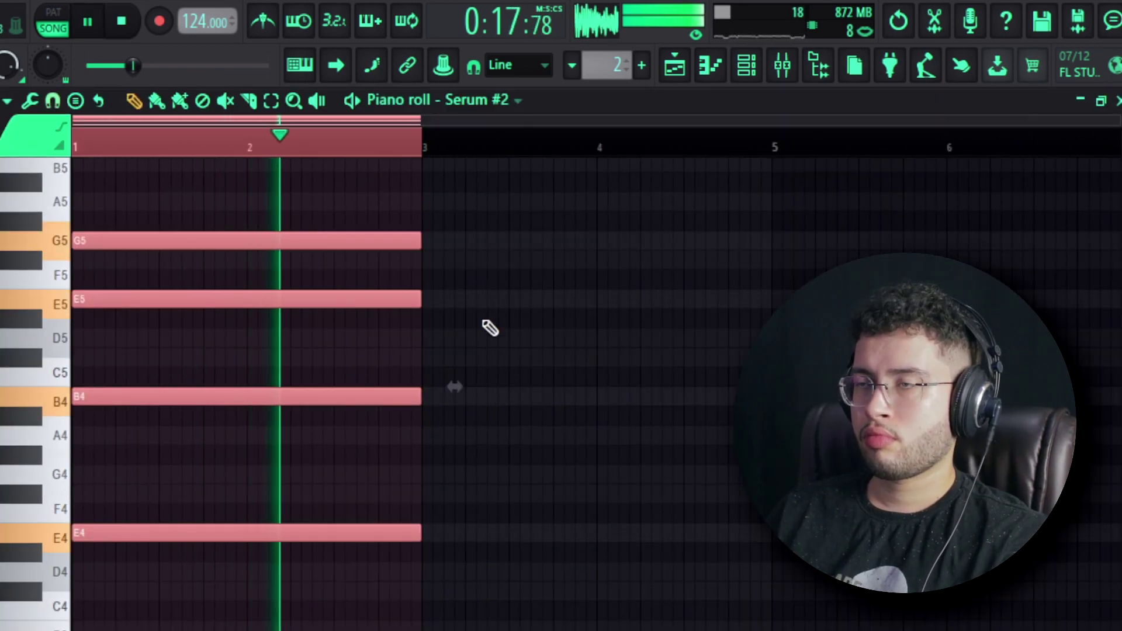
{"action": "left_click_drag", "start_coordinate": [361, 398], "coordinate": [705, 388]}
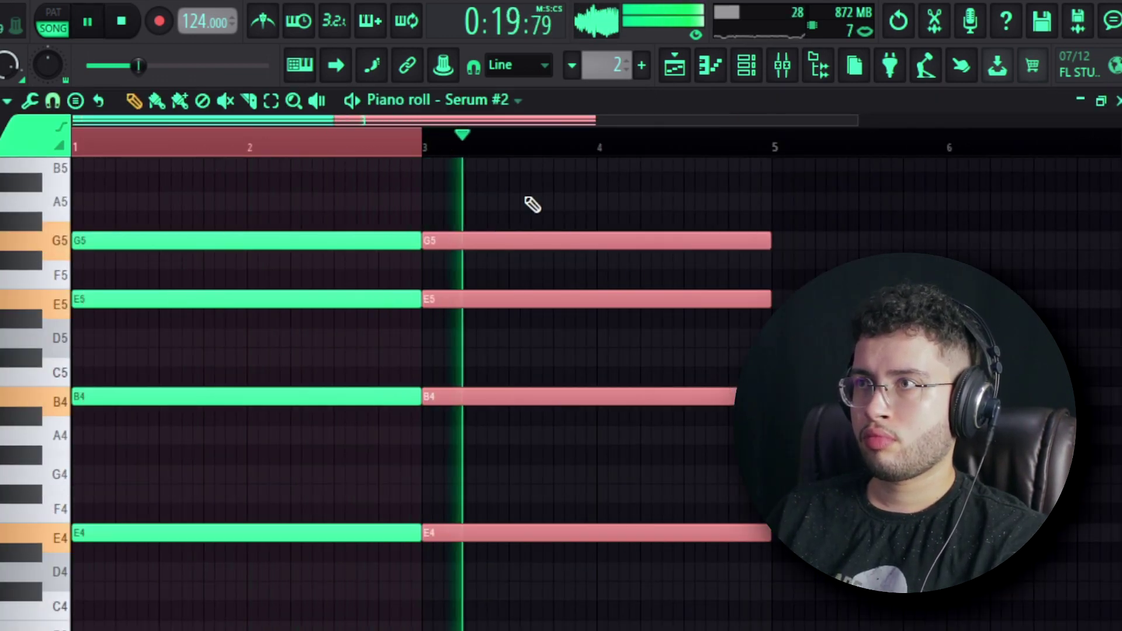
{"action": "scroll", "coordinate": [464, 142], "scroll_direction": "down", "scroll_amount": 2}
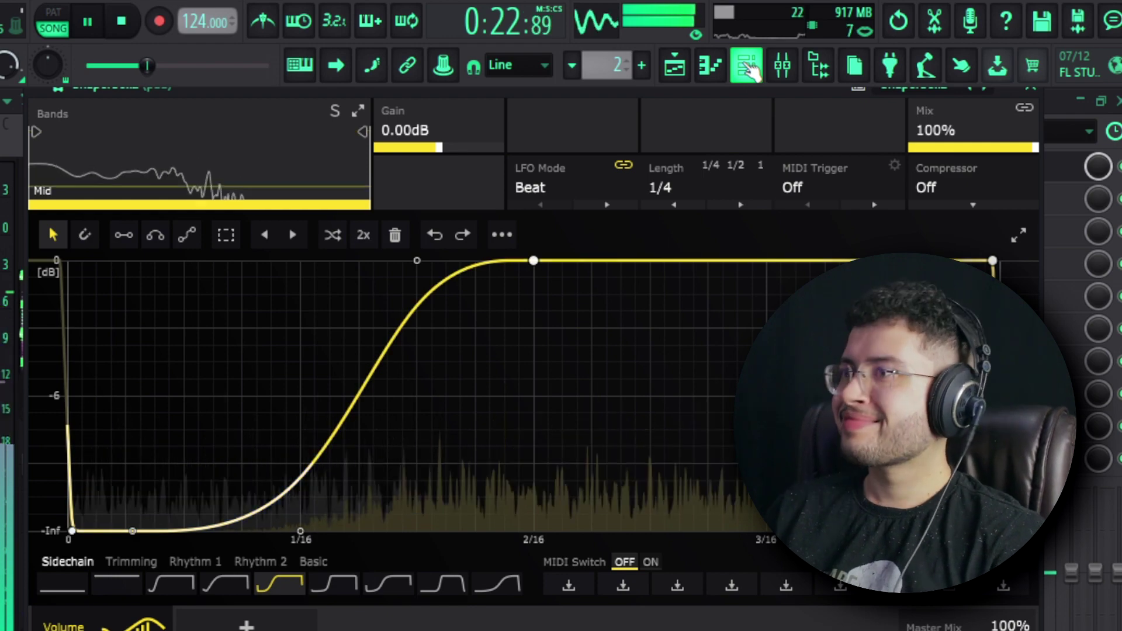
- Return to the playlist and play the arrangement from bar 9
{"action": "left_click", "coordinate": [713, 73]}
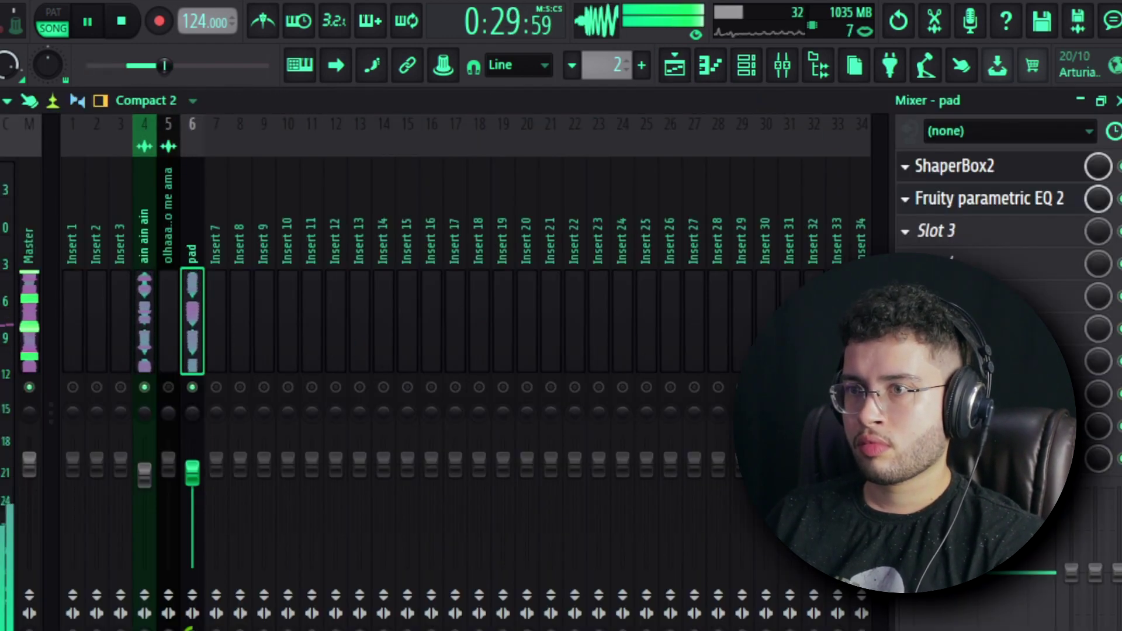
{"action": "left_click", "coordinate": [690, 75]}
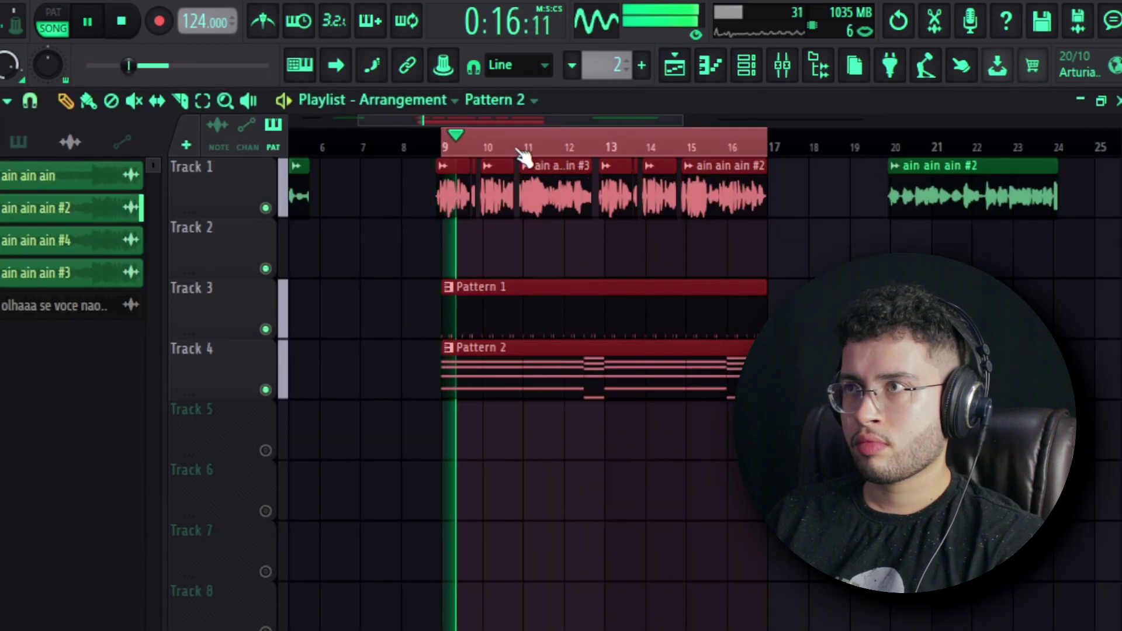
{"action": "left_click", "coordinate": [450, 150]}
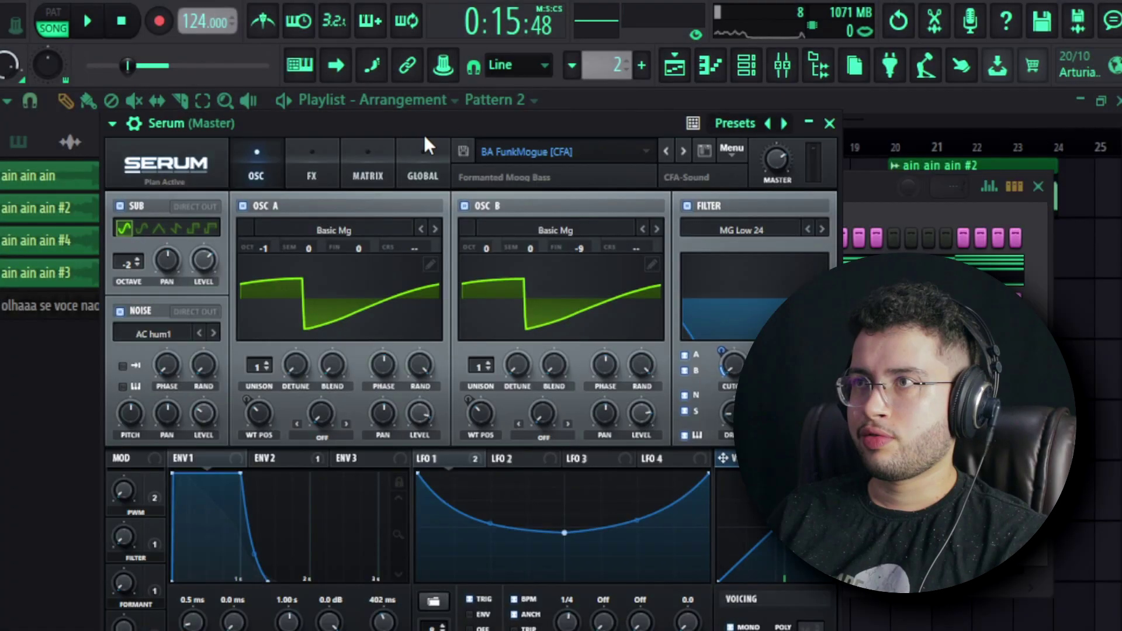
- Open the miscellaneous channel settings of the Serum instrument that uses the PL Beepy ting preset
{"action": "left_click_drag", "start_coordinate": [618, 124], "coordinate": [641, 131]}
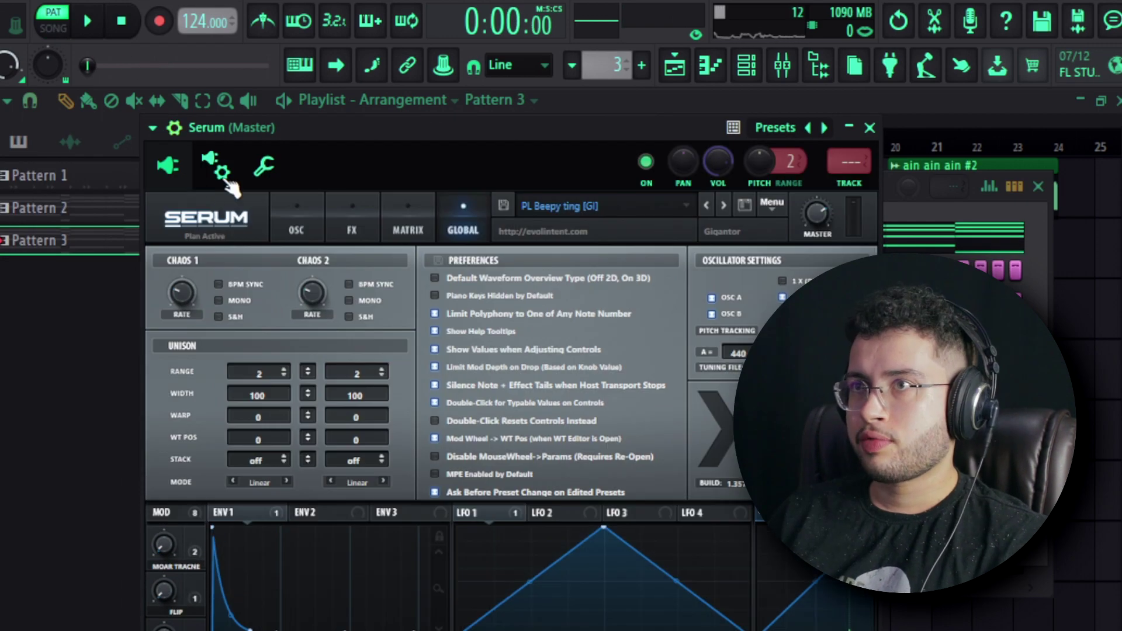
{"action": "left_click", "coordinate": [225, 176]}
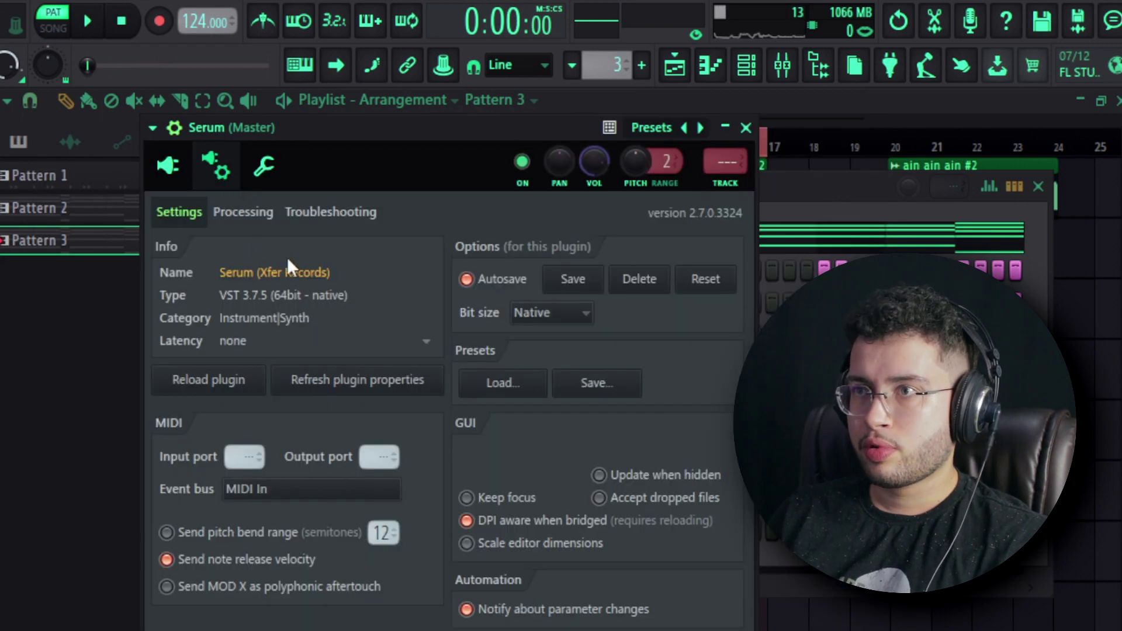
{"action": "left_click", "coordinate": [286, 165]}
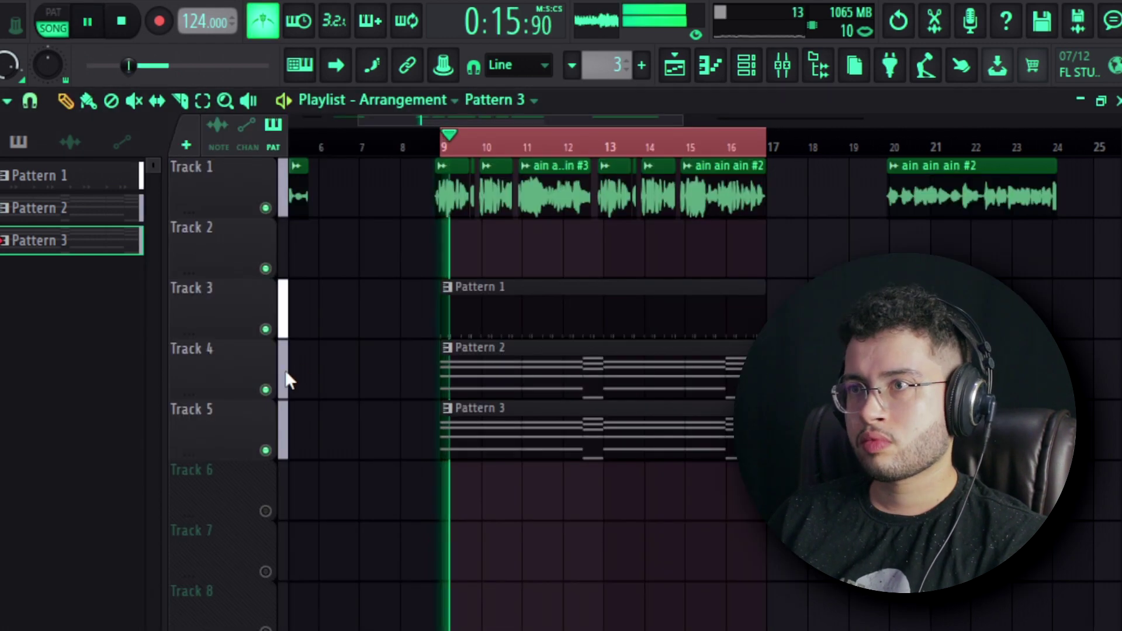
- Open the channel rack and choose a command from the Serum channel's options
{"action": "left_click", "coordinate": [746, 65]}
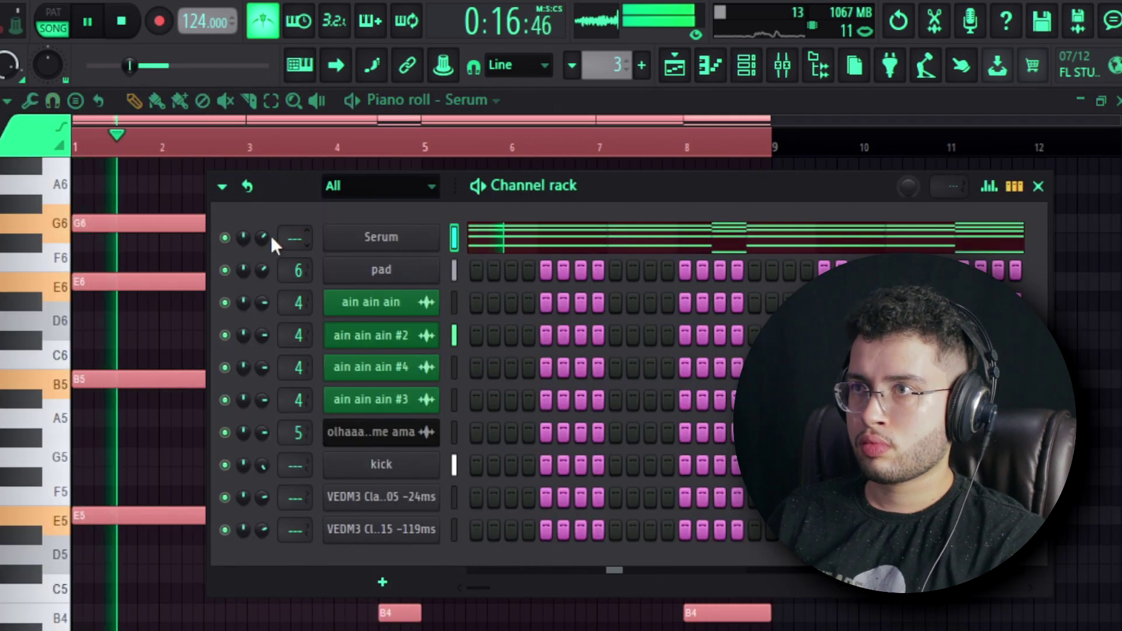
{"action": "right_click", "coordinate": [409, 240]}
{"action": "left_click", "coordinate": [526, 292]}
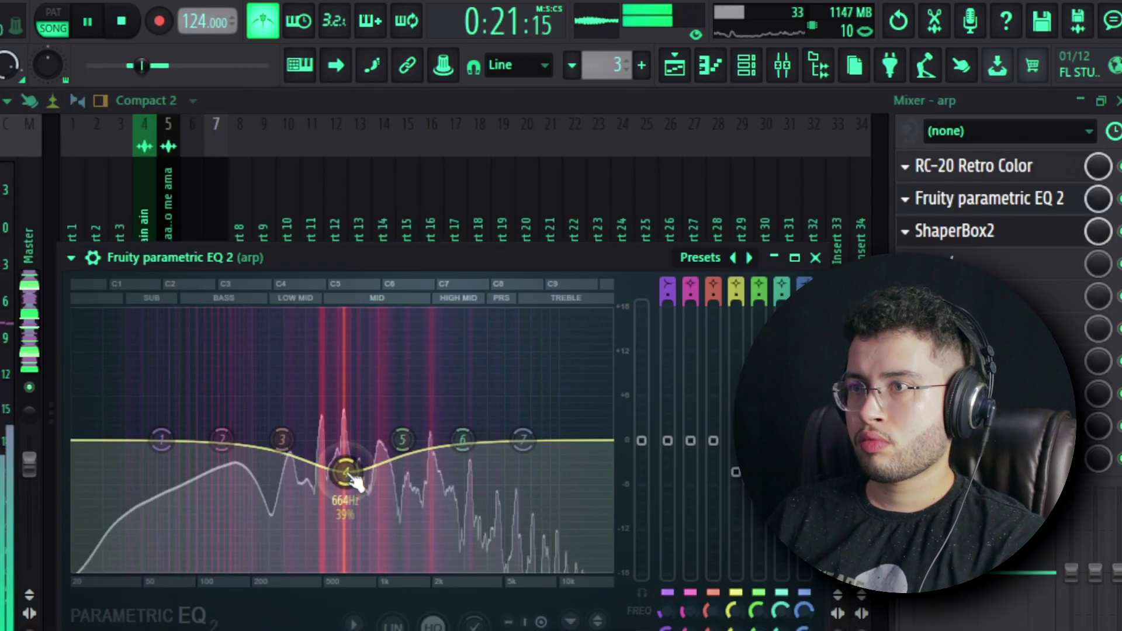
- Change the filter shape of band 1 in the arp's Fruity parametric EQ 2 and move the band to a higher frequency
{"action": "right_click", "coordinate": [161, 442]}
{"action": "mouse_move", "coordinate": [190, 497]}
{"action": "left_click", "coordinate": [286, 557]}
{"action": "left_click_drag", "start_coordinate": [175, 474], "coordinate": [376, 451]}
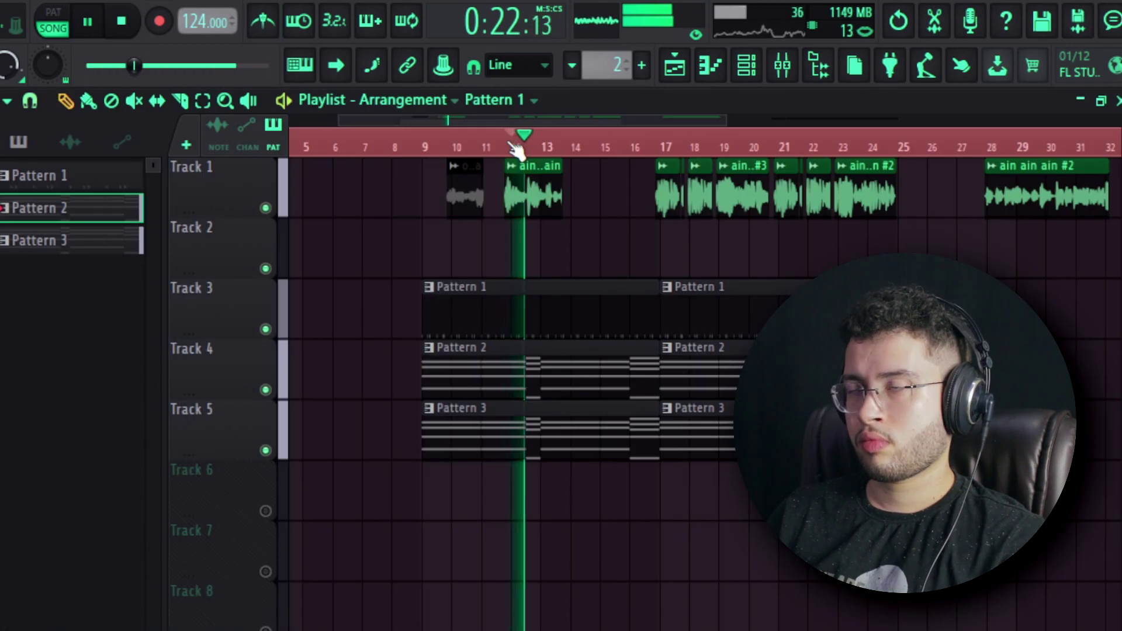
- Stop the song playback and set oscillator A's octave to -2 in the initialised Serum patch
{"action": "scroll", "coordinate": [514, 149], "scroll_direction": "up", "scroll_amount": 1}
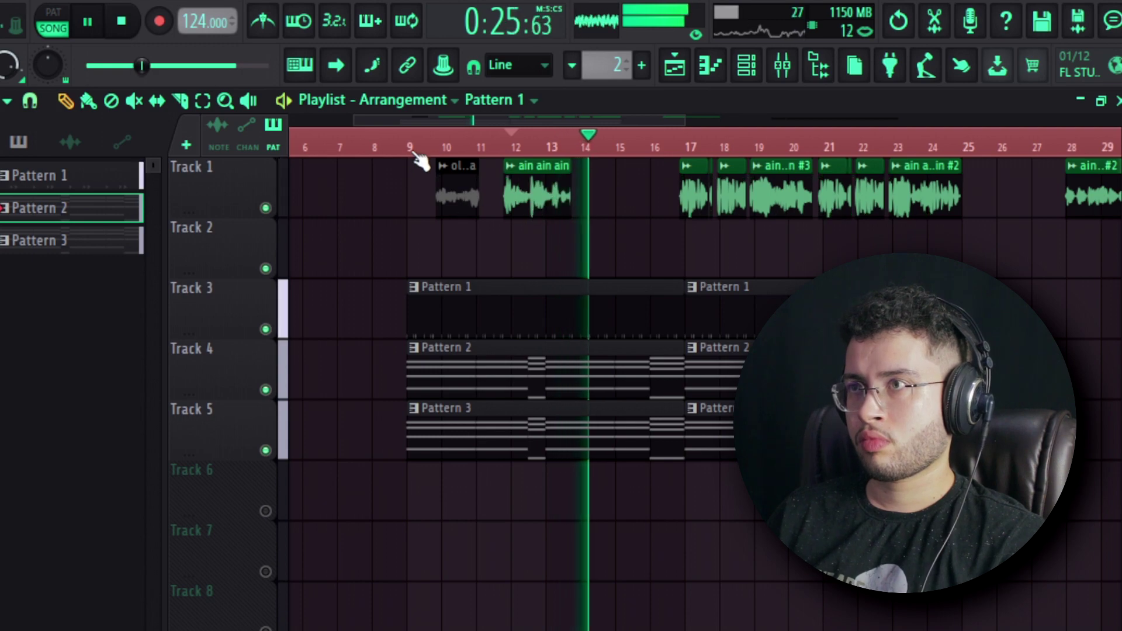
{"action": "key", "text": "space"}
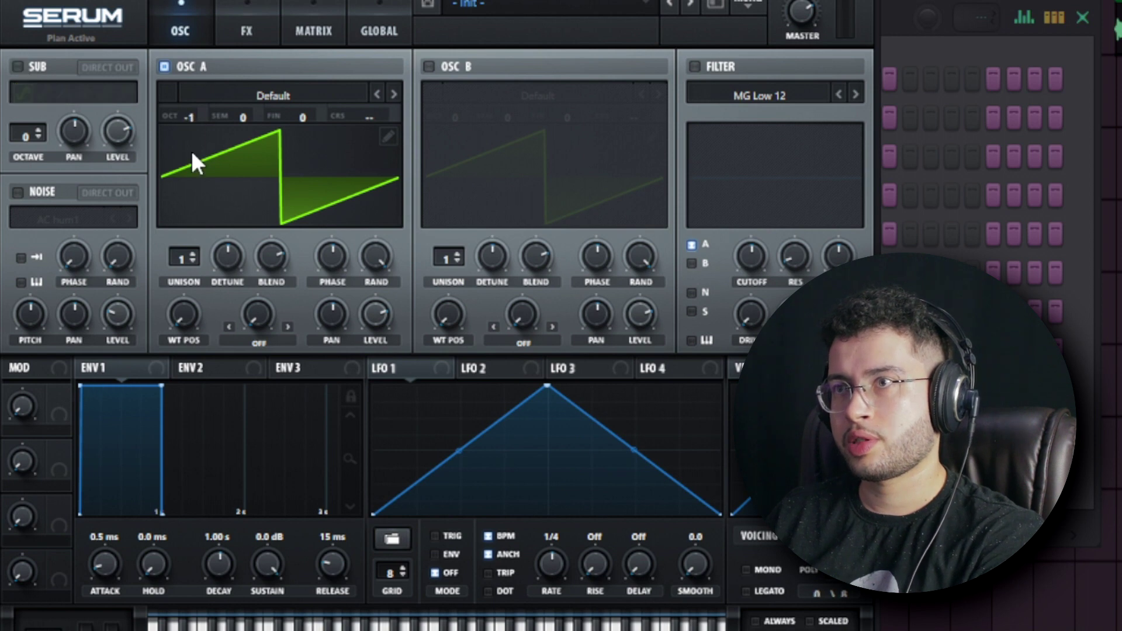
{"action": "left_click_drag", "start_coordinate": [190, 115], "coordinate": [191, 129]}
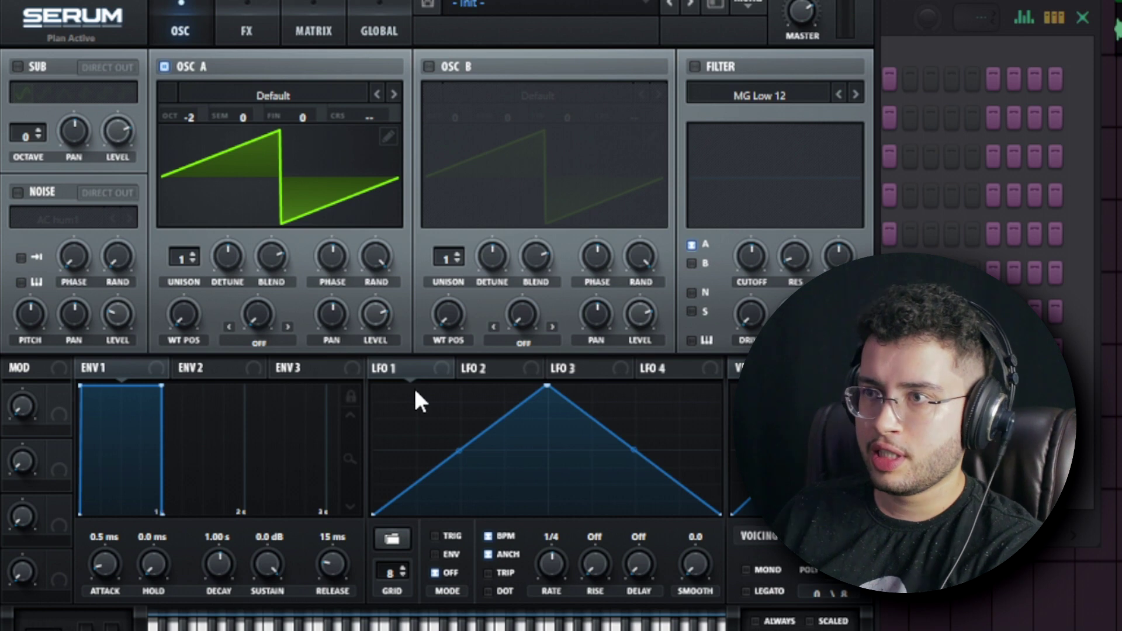
- Enable Serum's filter on oscillator A with the MG Low 24 type and a cutoff of about 311 Hz
{"action": "left_click", "coordinate": [694, 66]}
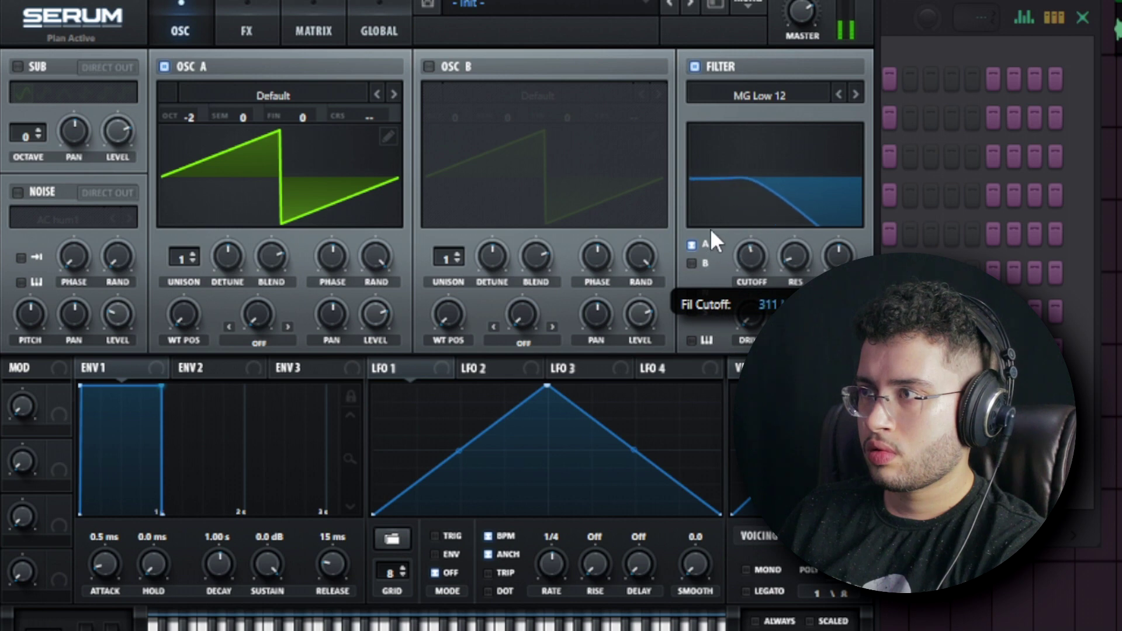
{"action": "left_click_drag", "start_coordinate": [710, 228], "coordinate": [712, 225]}
{"action": "left_click", "coordinate": [854, 93]}
{"action": "left_click", "coordinate": [855, 94]}
- Set oscillator A's unison to 3 voices and reduce its detune
{"action": "left_click", "coordinate": [193, 253]}
{"action": "left_click", "coordinate": [193, 252]}
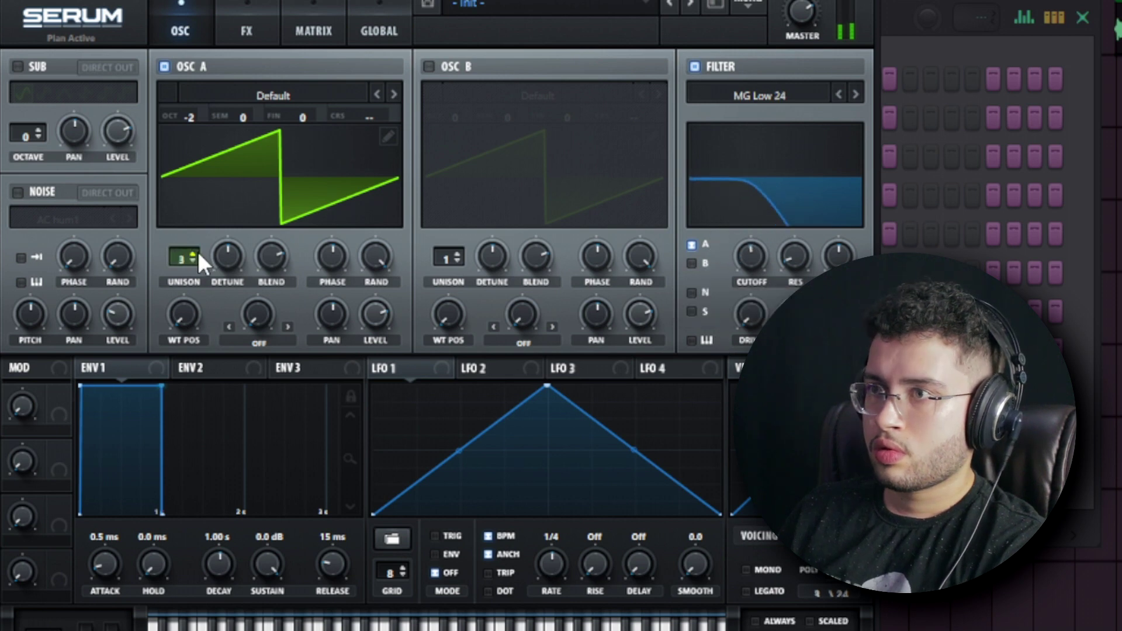
{"action": "left_click_drag", "start_coordinate": [240, 248], "coordinate": [238, 344]}
- Reshape LFO 1 into a straight downward ramp and assign it to the filter cutoff
{"action": "left_click_drag", "start_coordinate": [517, 382], "coordinate": [341, 335]}
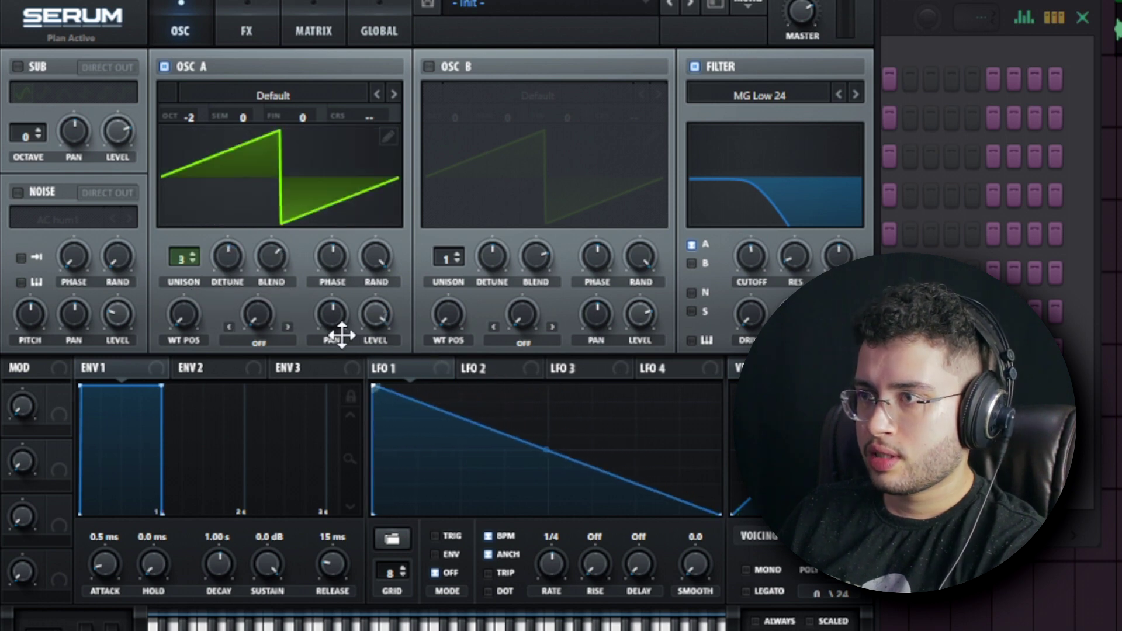
{"action": "left_click_drag", "start_coordinate": [400, 370], "coordinate": [548, 278]}
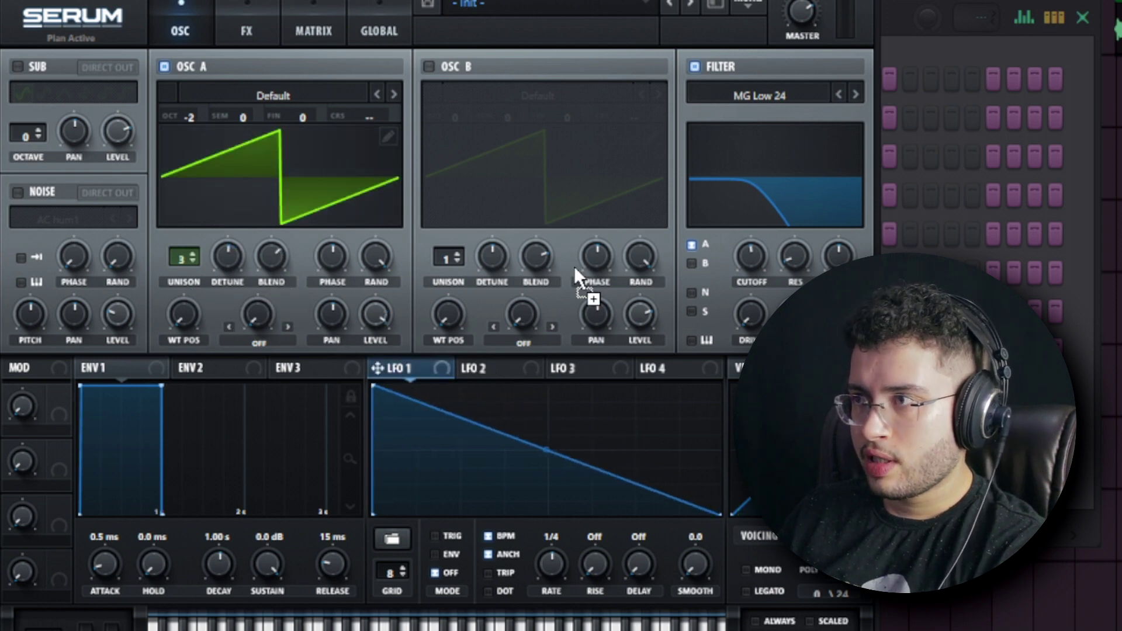
{"action": "right_click", "coordinate": [748, 260]}
{"action": "left_click", "coordinate": [729, 239]}
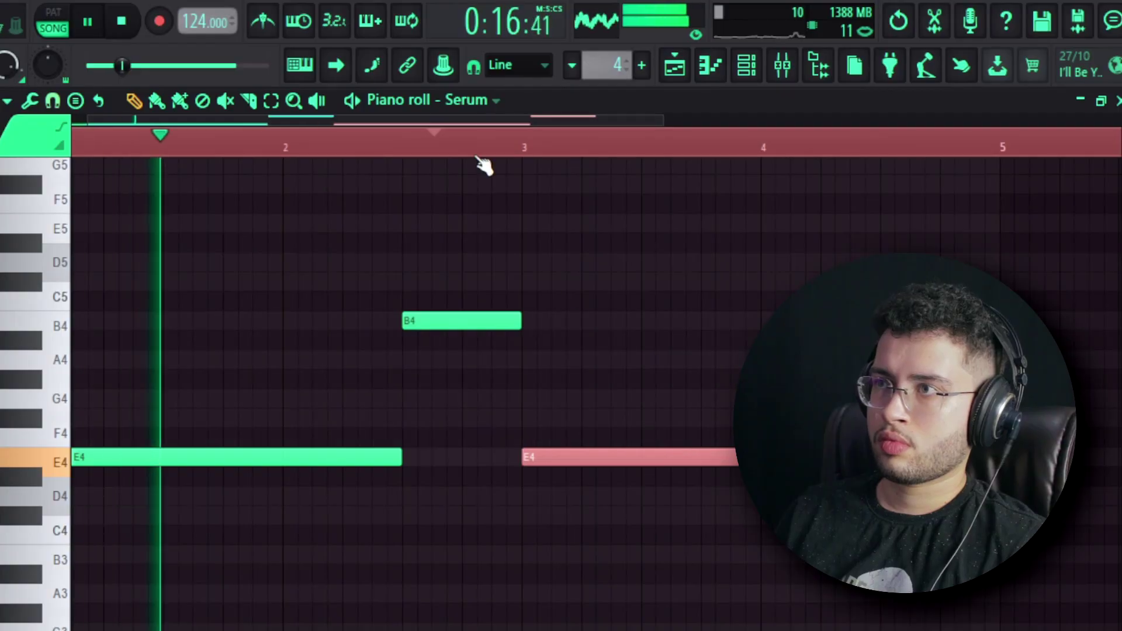
- Duplicate all the four-bar E4 and B4 bass notes into bars 5 to 8 of the Serum piano roll
{"action": "scroll", "coordinate": [479, 158], "scroll_direction": "down", "scroll_amount": 2}
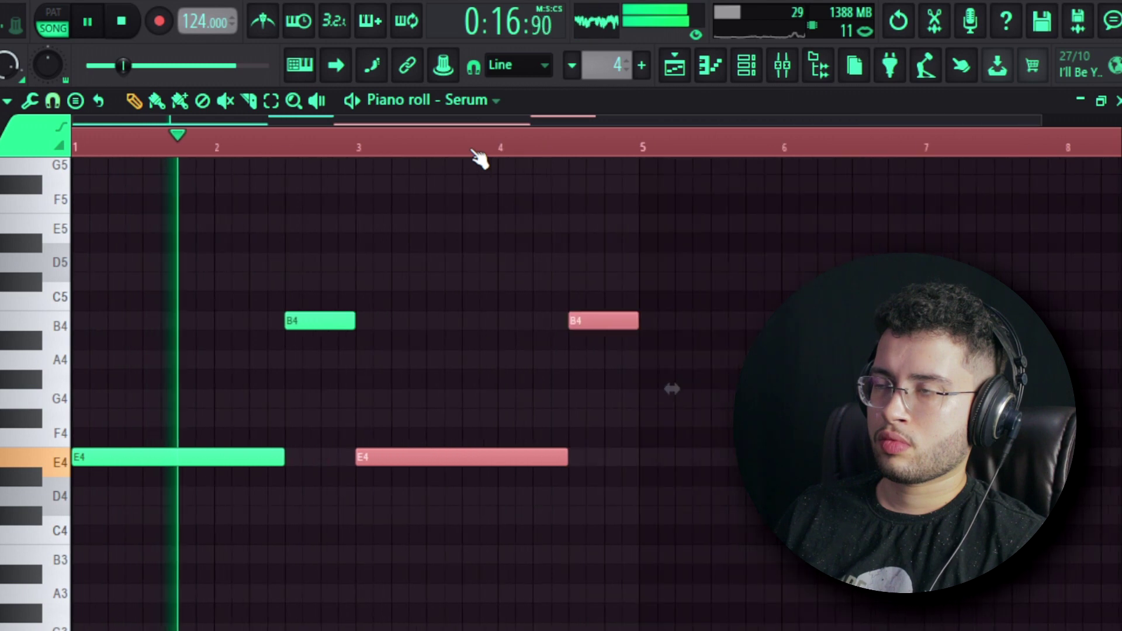
{"action": "key", "text": "ctrl+a"}
{"action": "key", "text": "ctrl+b"}
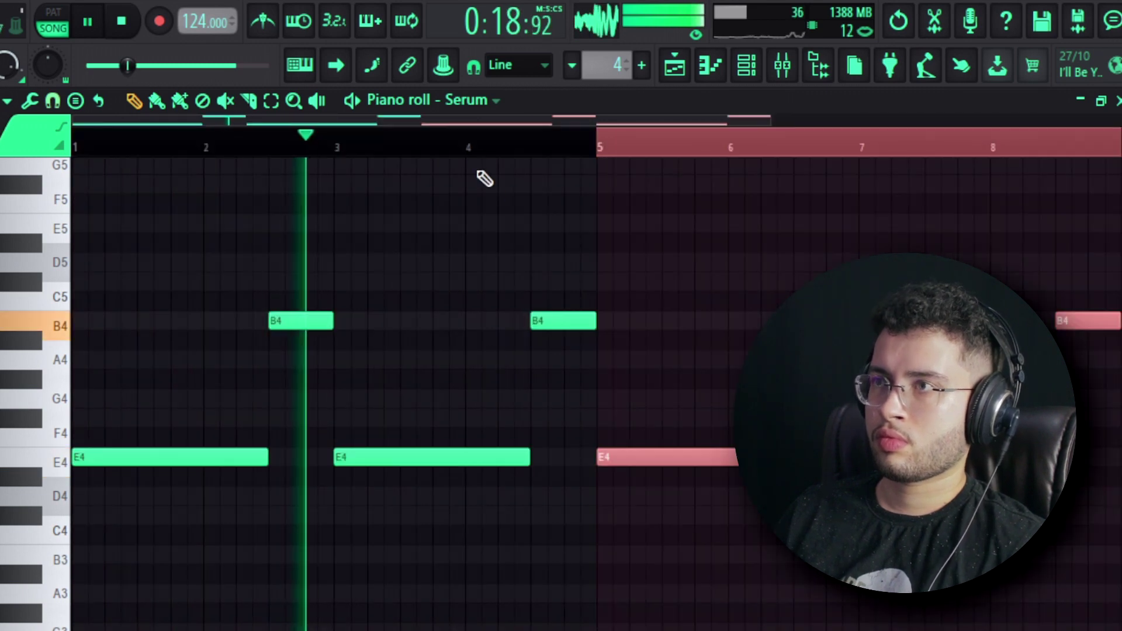
{"action": "scroll", "coordinate": [471, 147], "scroll_direction": "down", "scroll_amount": 1}
- Shorten the last E4 bass note so that it ends at bar 8
{"action": "right_click", "coordinate": [681, 254]}
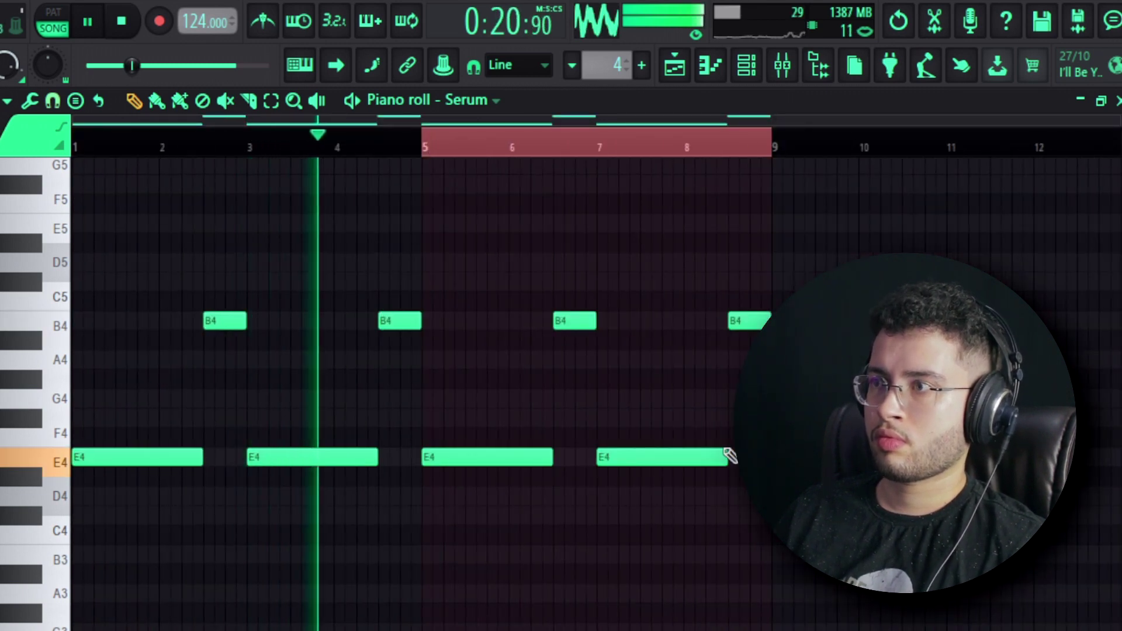
{"action": "left_click_drag", "start_coordinate": [727, 456], "coordinate": [681, 458]}
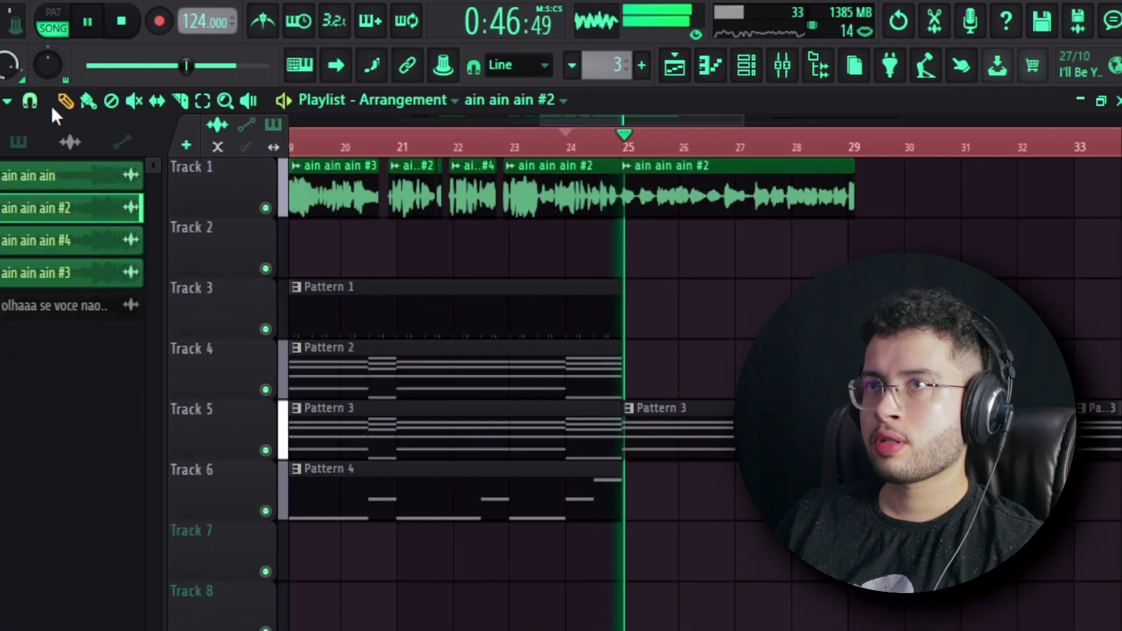
- Set the playlist's snap resolution to (none)
{"action": "left_click", "coordinate": [31, 100]}
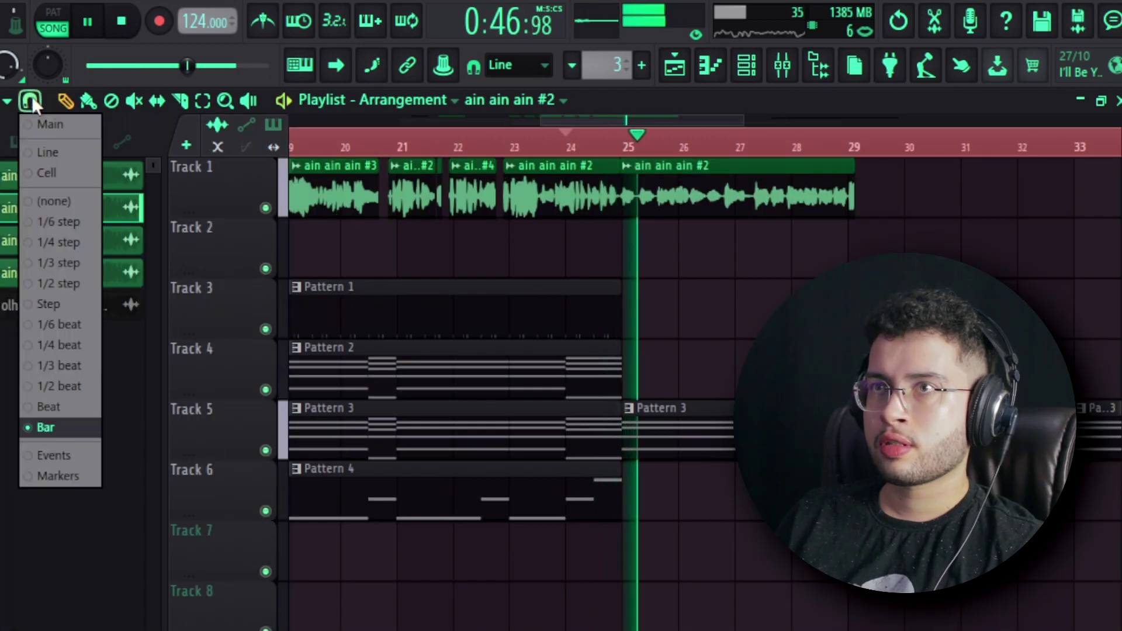
{"action": "left_click", "coordinate": [75, 201]}
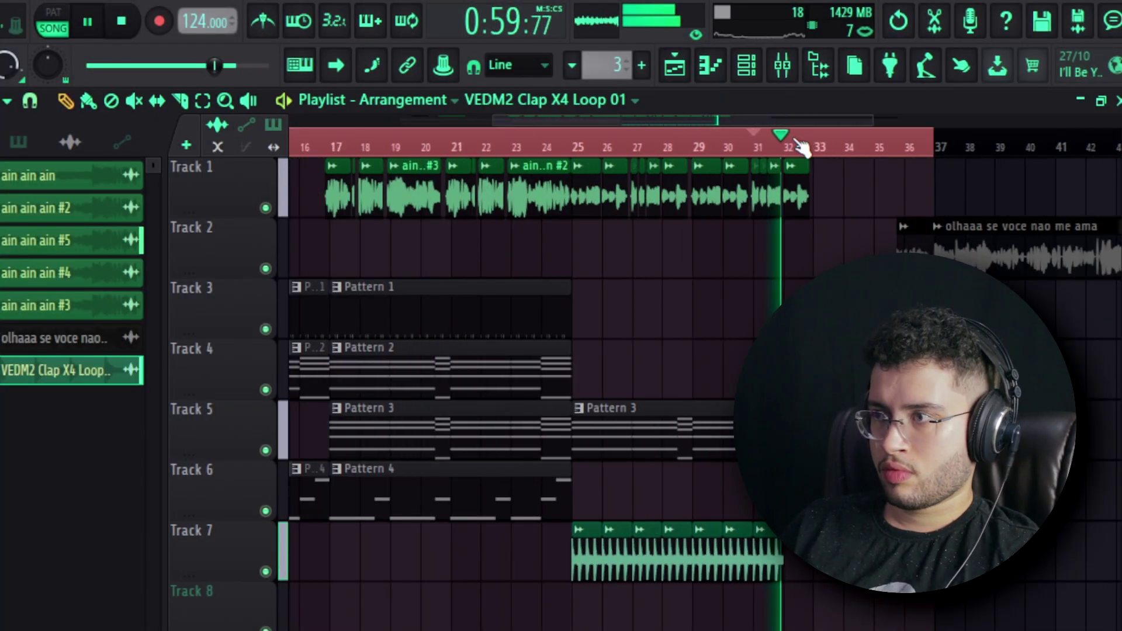
- Play the arrangement from about bar 28 and inspect the section where the clap loop runs
{"action": "left_click", "coordinate": [666, 146]}
{"action": "scroll", "coordinate": [739, 142], "scroll_direction": "up", "scroll_amount": 5}
{"action": "scroll", "coordinate": [663, 555], "scroll_direction": "down", "scroll_amount": 1}
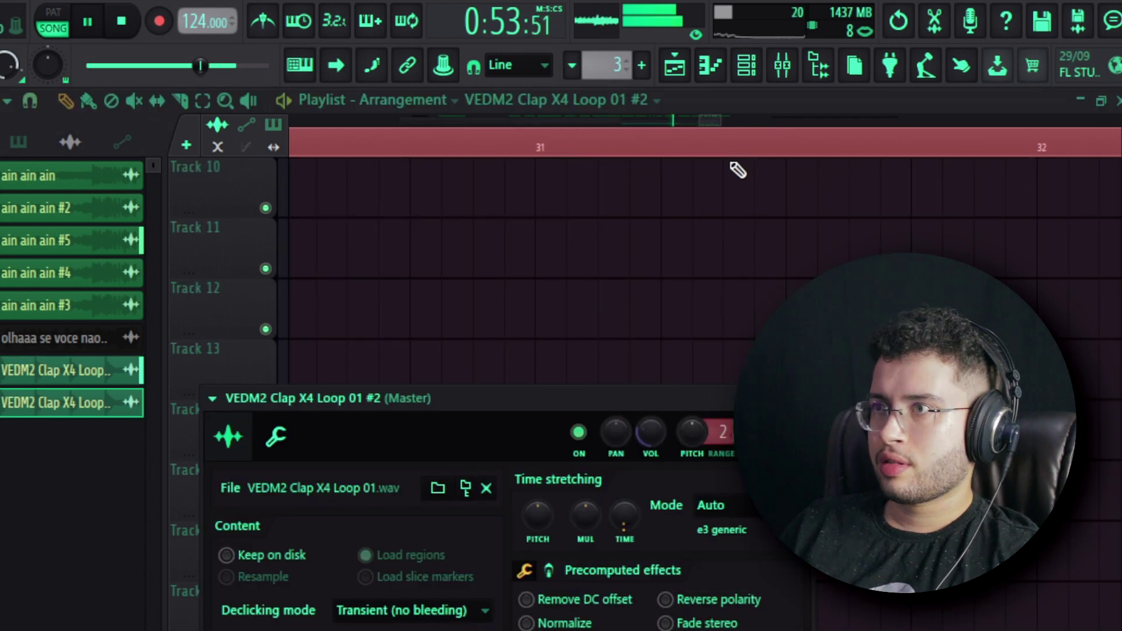
- Play the section up to bar 32 and close the sample settings of VEDM2 Clap X4 Loop 01 #2
{"action": "scroll", "coordinate": [620, 175], "scroll_direction": "up", "scroll_amount": 5}
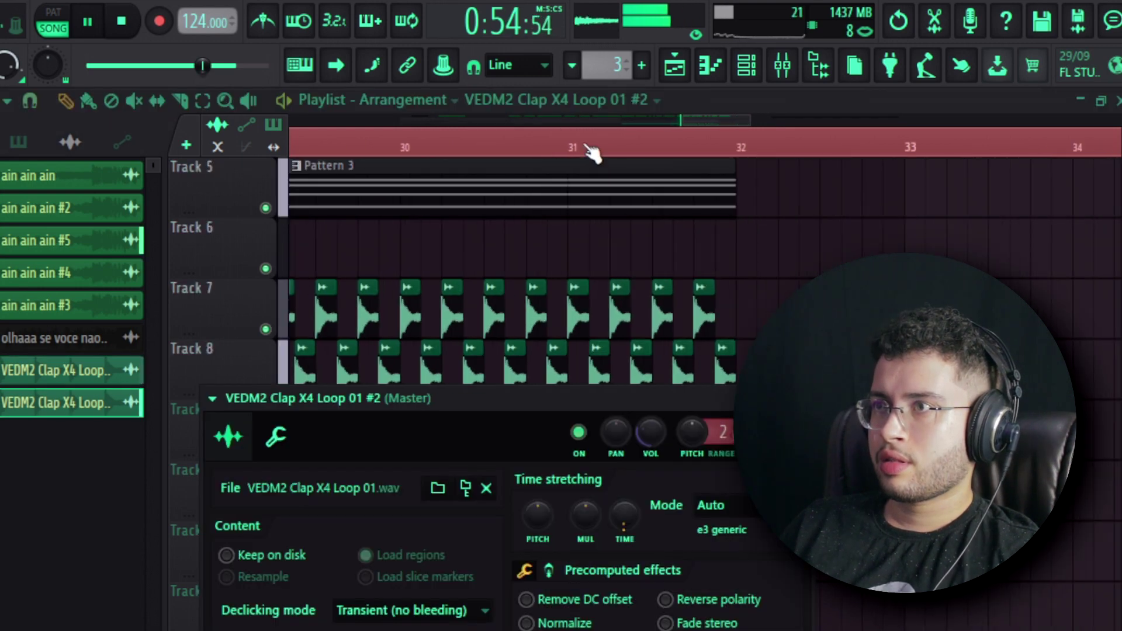
{"action": "scroll", "coordinate": [591, 153], "scroll_direction": "down", "scroll_amount": 1}
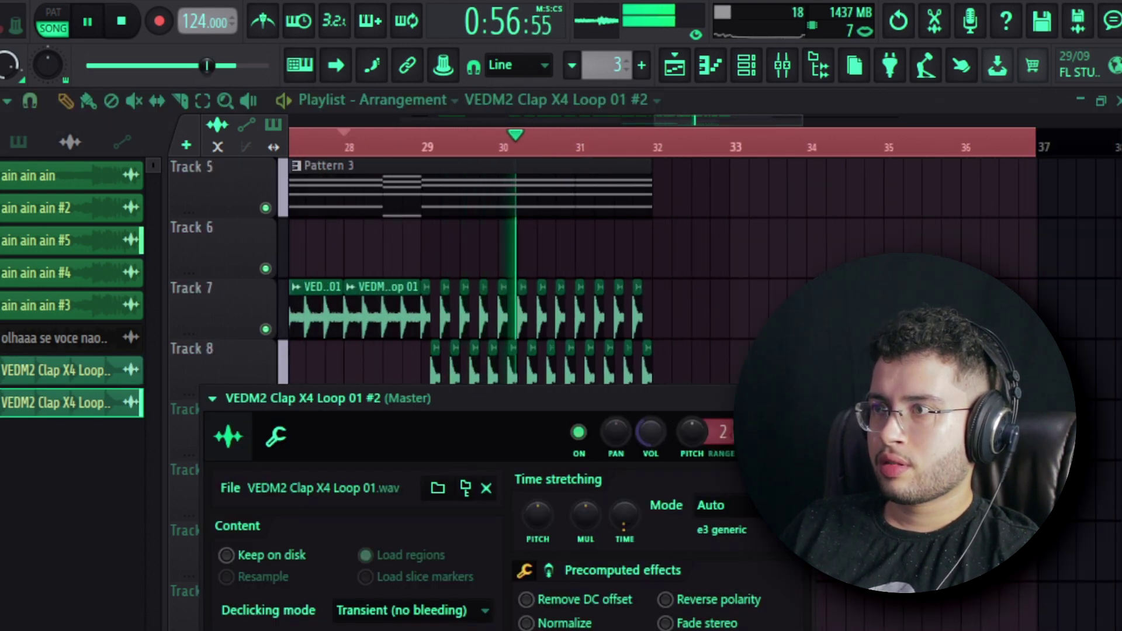
{"action": "left_click", "coordinate": [801, 398]}
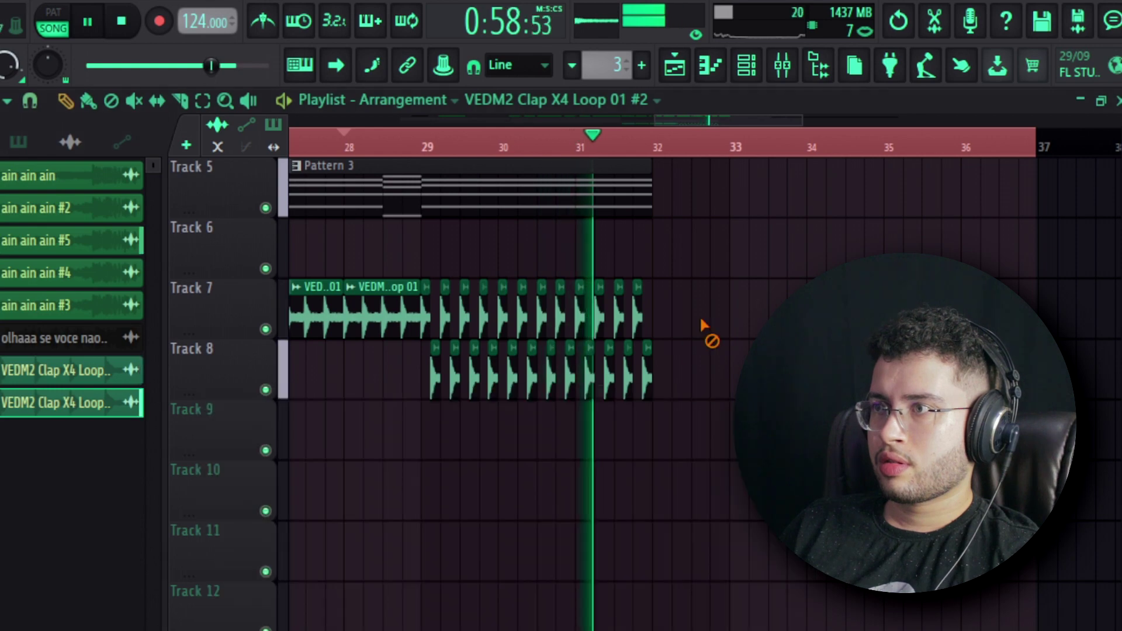
- Play the build-up from about bar 25 to 32 and examine the clap clips against the Band 7 frequency automation
{"action": "scroll", "coordinate": [655, 146], "scroll_direction": "up", "scroll_amount": 4}
{"action": "scroll", "coordinate": [653, 146], "scroll_direction": "down", "scroll_amount": 3}
{"action": "scroll", "coordinate": [653, 146], "scroll_direction": "down", "scroll_amount": 4}
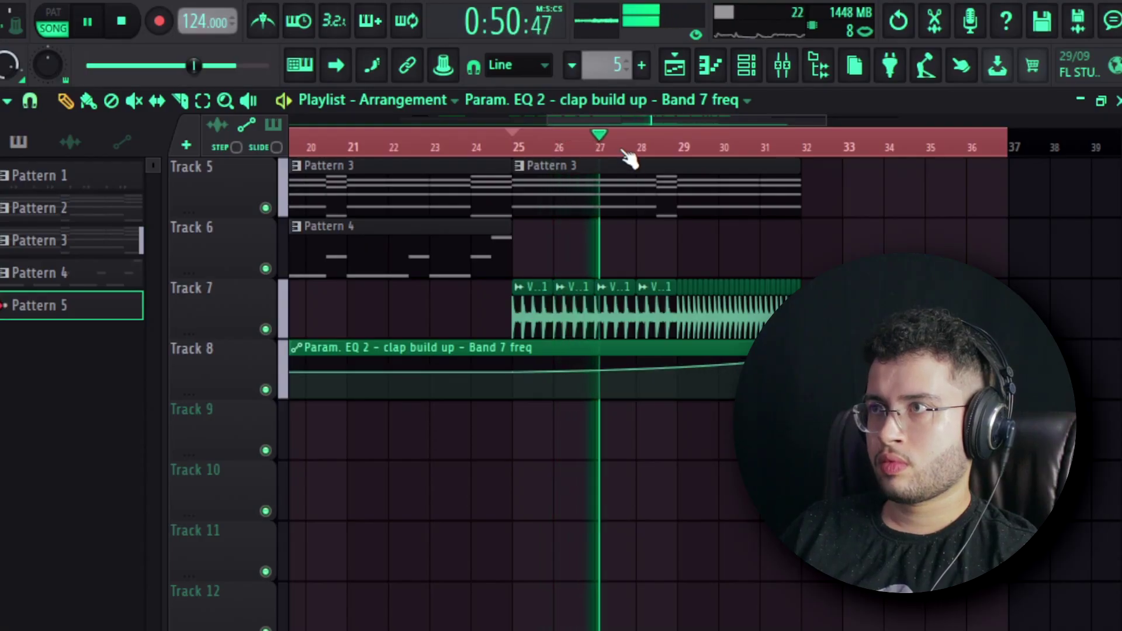
{"action": "scroll", "coordinate": [630, 149], "scroll_direction": "down", "scroll_amount": 4}
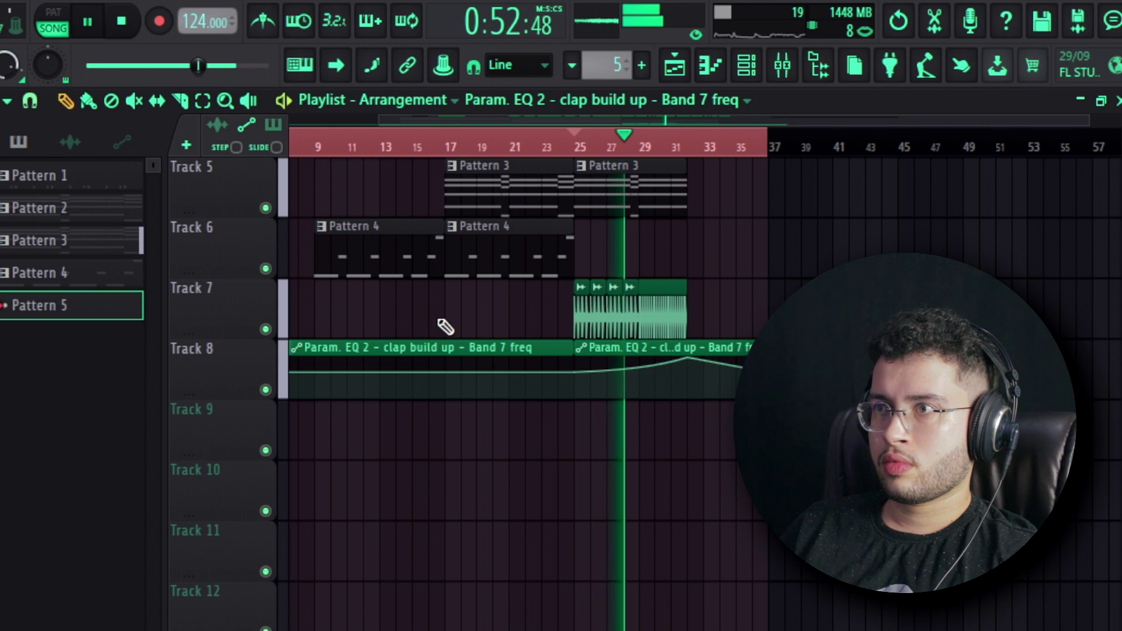
{"action": "scroll", "coordinate": [708, 150], "scroll_direction": "up", "scroll_amount": 5}
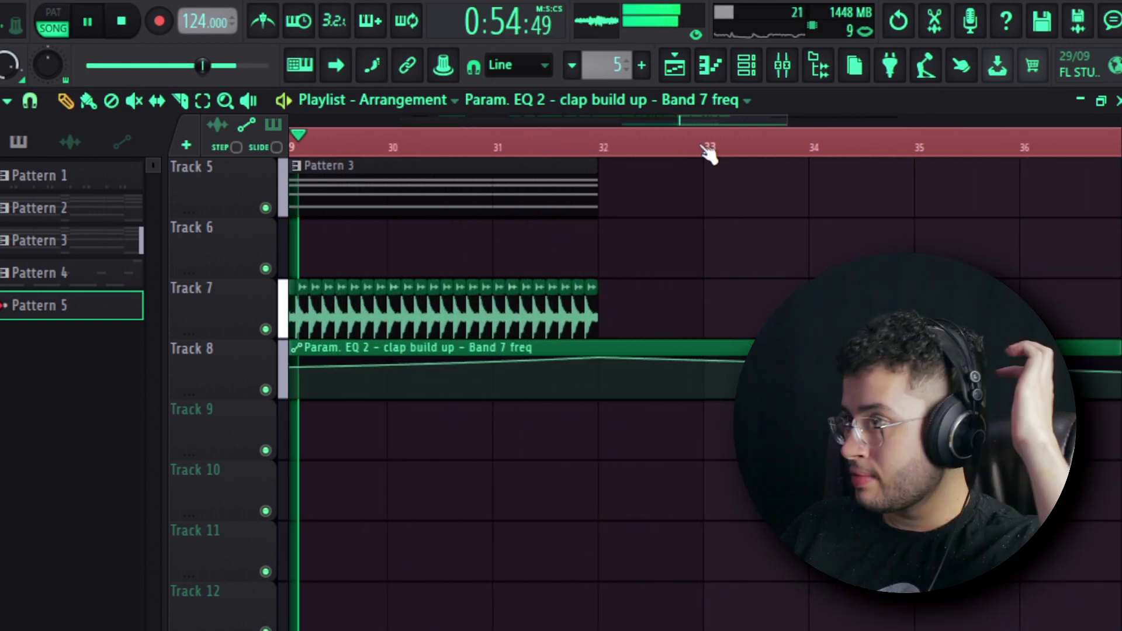
{"action": "scroll", "coordinate": [709, 150], "scroll_direction": "down", "scroll_amount": 3}
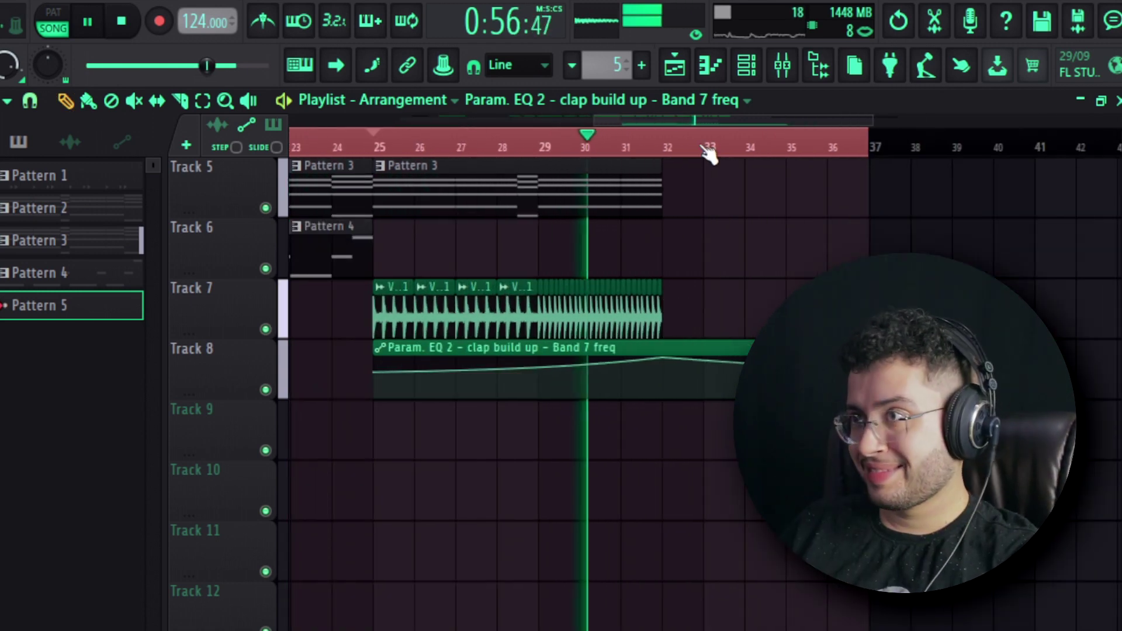
{"action": "scroll", "coordinate": [672, 141], "scroll_direction": "up", "scroll_amount": 3}
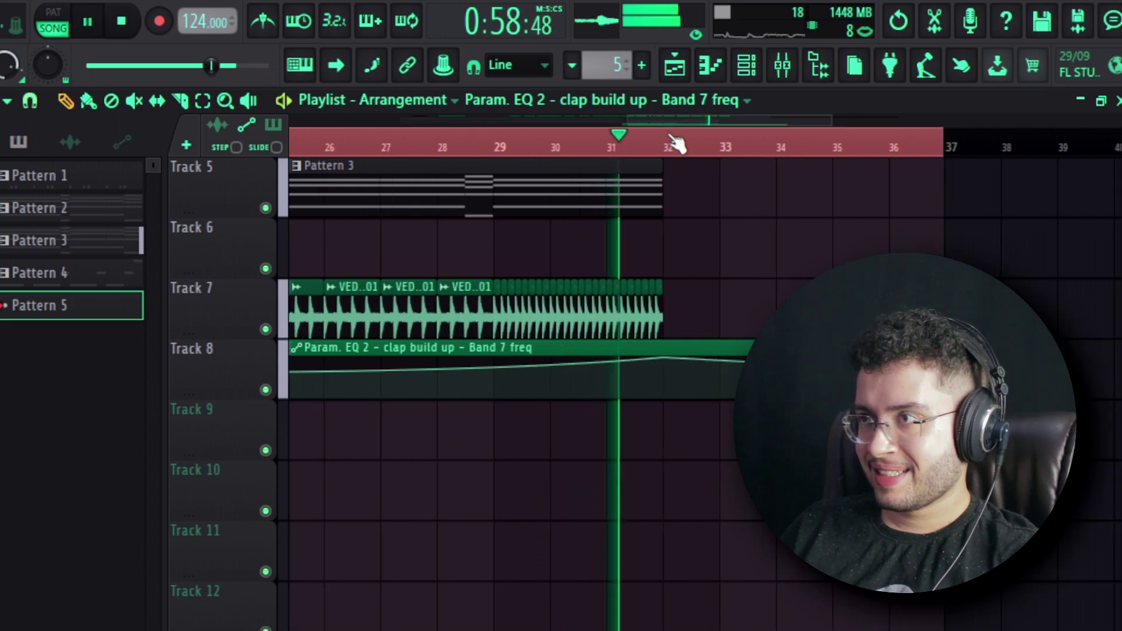
{"action": "scroll", "coordinate": [698, 152], "scroll_direction": "down", "scroll_amount": 2}
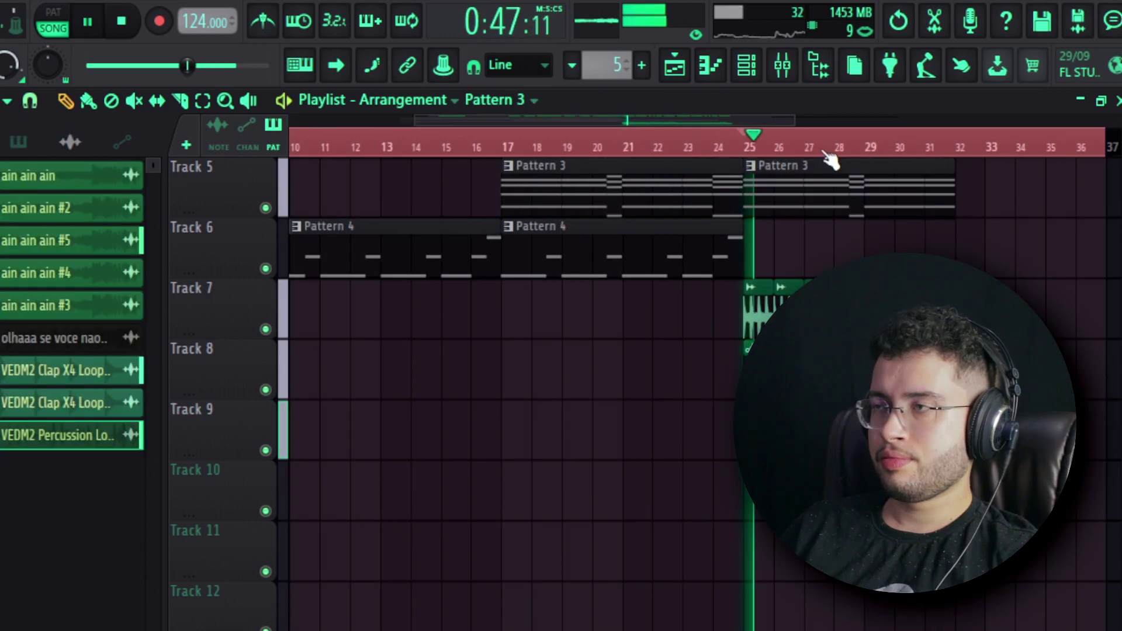
- Play bars 25 to 32 with the percussion loop and open the sample settings of VEDM2 Short Fill 009 on Track 4
{"action": "scroll", "coordinate": [830, 160], "scroll_direction": "up", "scroll_amount": 3}
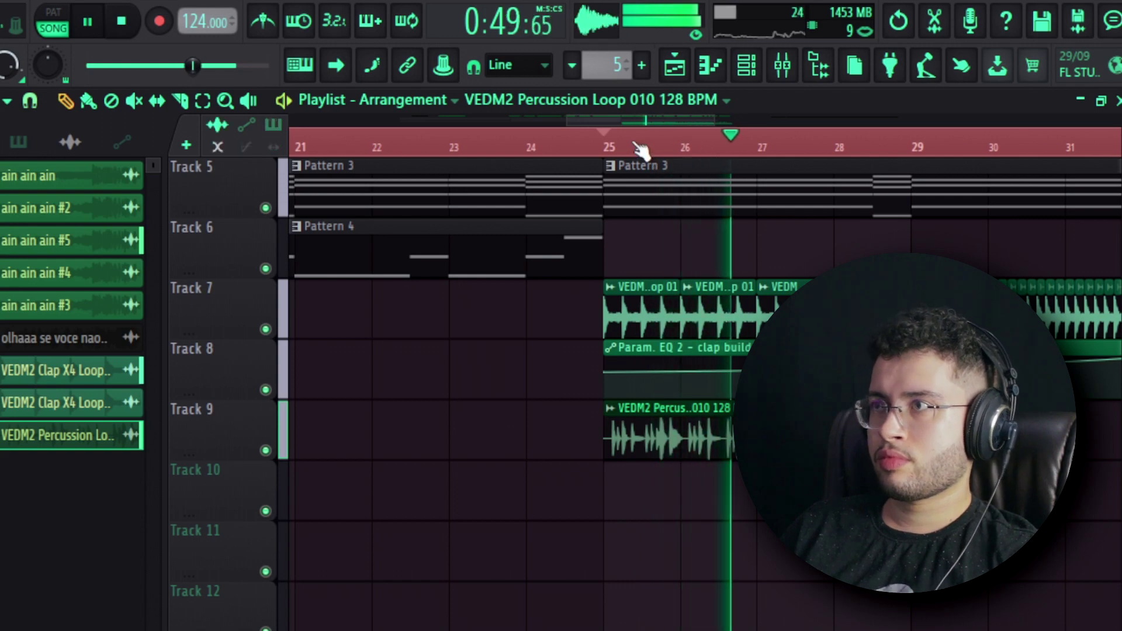
{"action": "scroll", "coordinate": [639, 153], "scroll_direction": "down", "scroll_amount": 1}
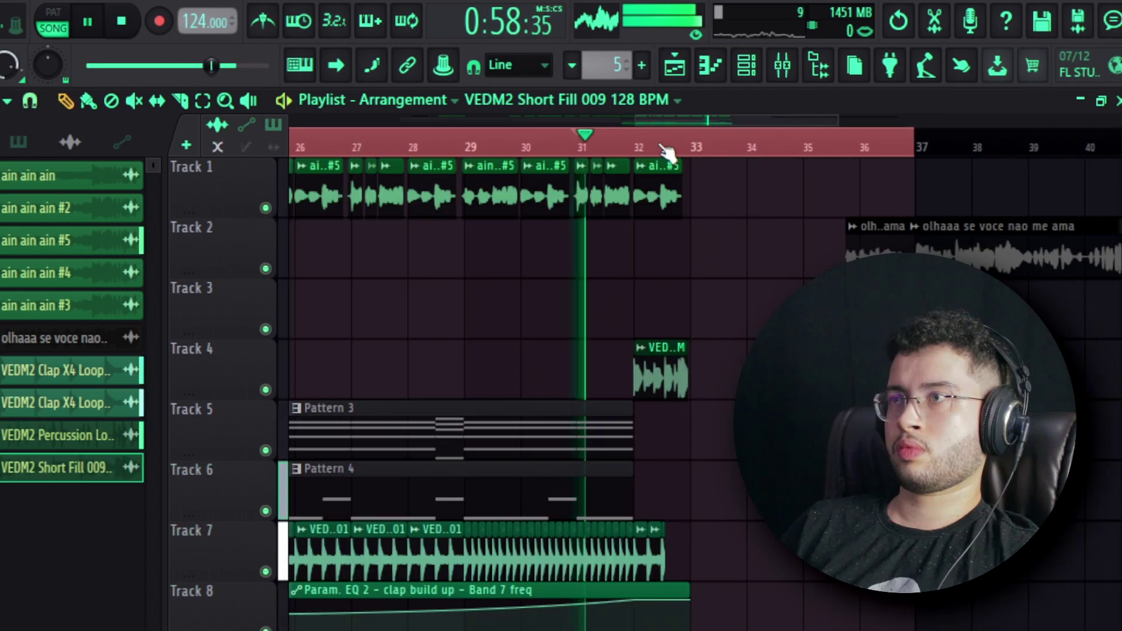
{"action": "scroll", "coordinate": [696, 275], "scroll_direction": "up", "scroll_amount": 2}
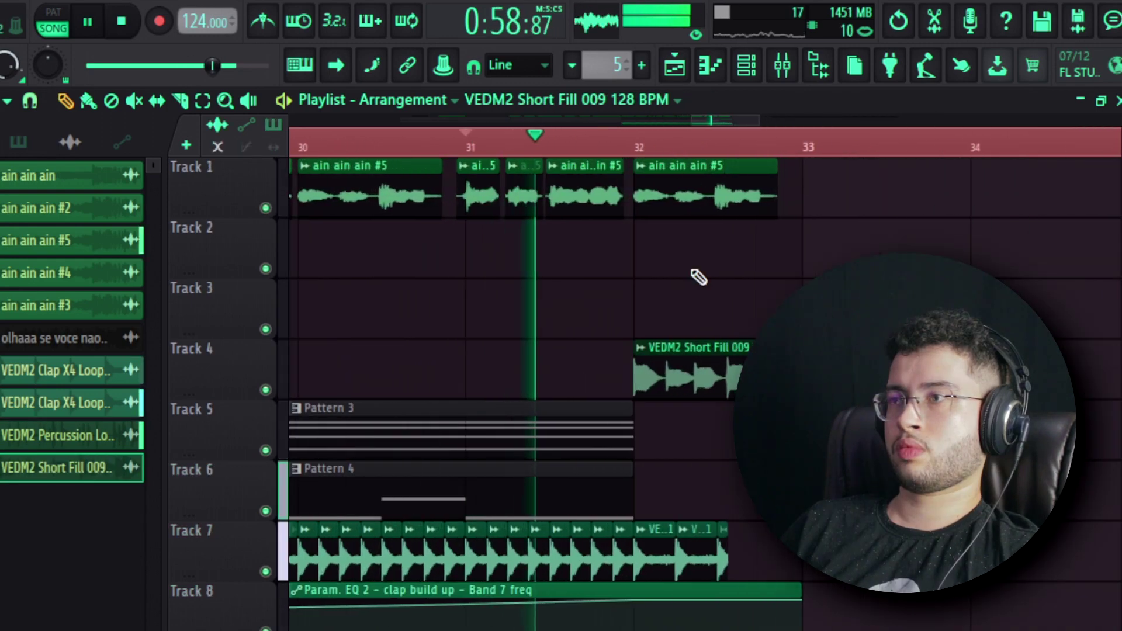
{"action": "double_click", "coordinate": [706, 358]}
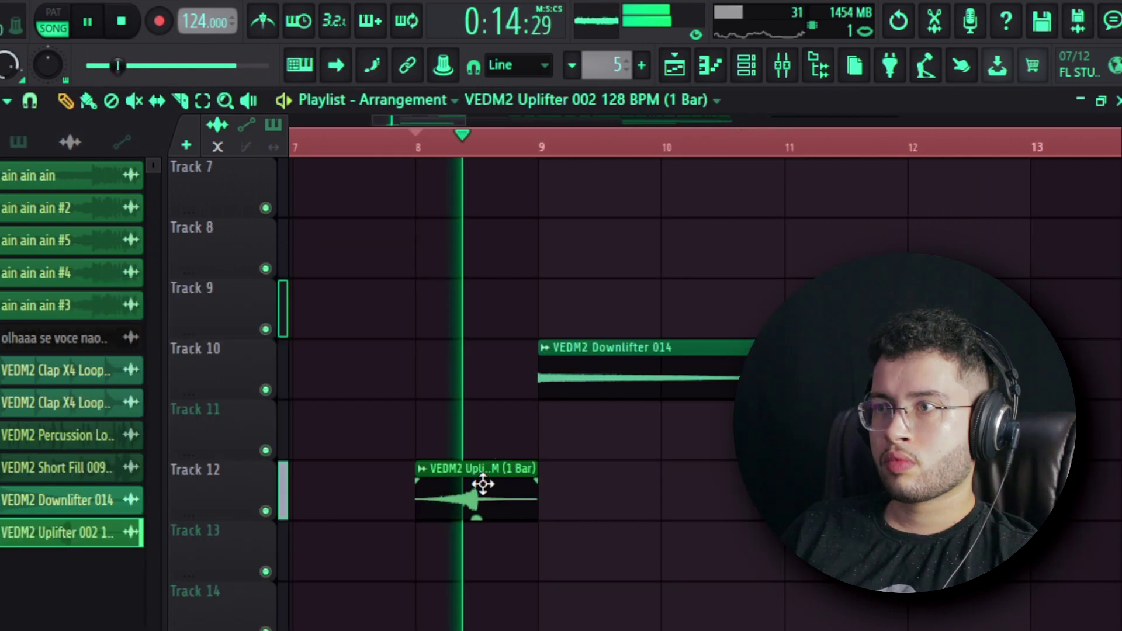
- Time-stretch the VEDM2 Uplifter 002 sample at bar 8 on Track 12 to 2 bars
{"action": "double_click", "coordinate": [483, 483]}
{"action": "right_click", "coordinate": [546, 440]}
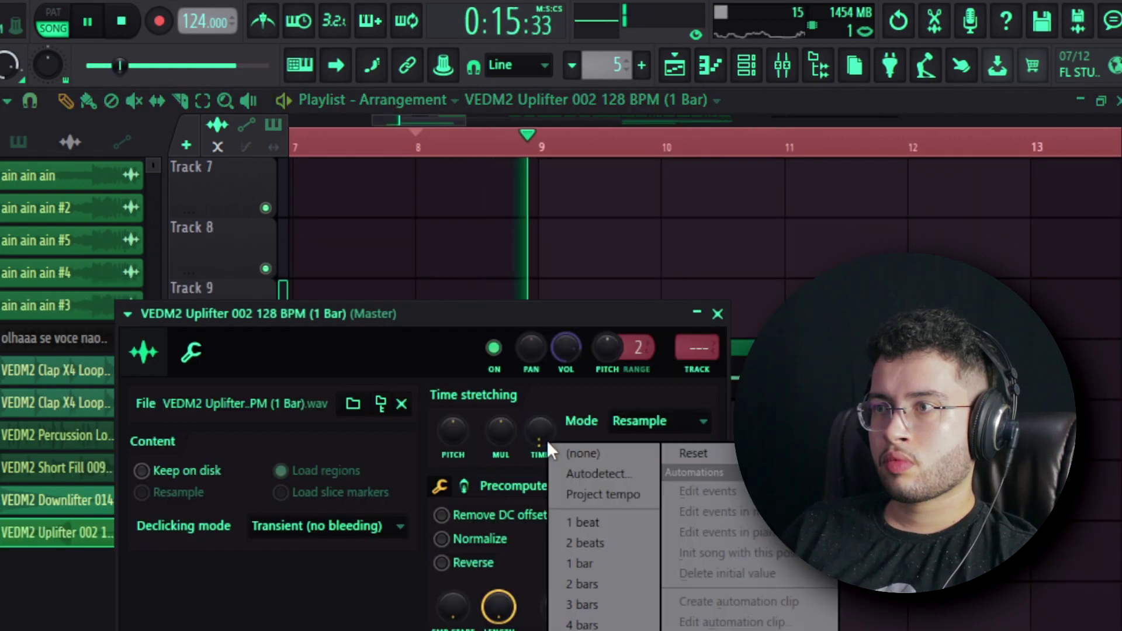
{"action": "left_click", "coordinate": [592, 584]}
{"action": "key", "text": "Escape"}
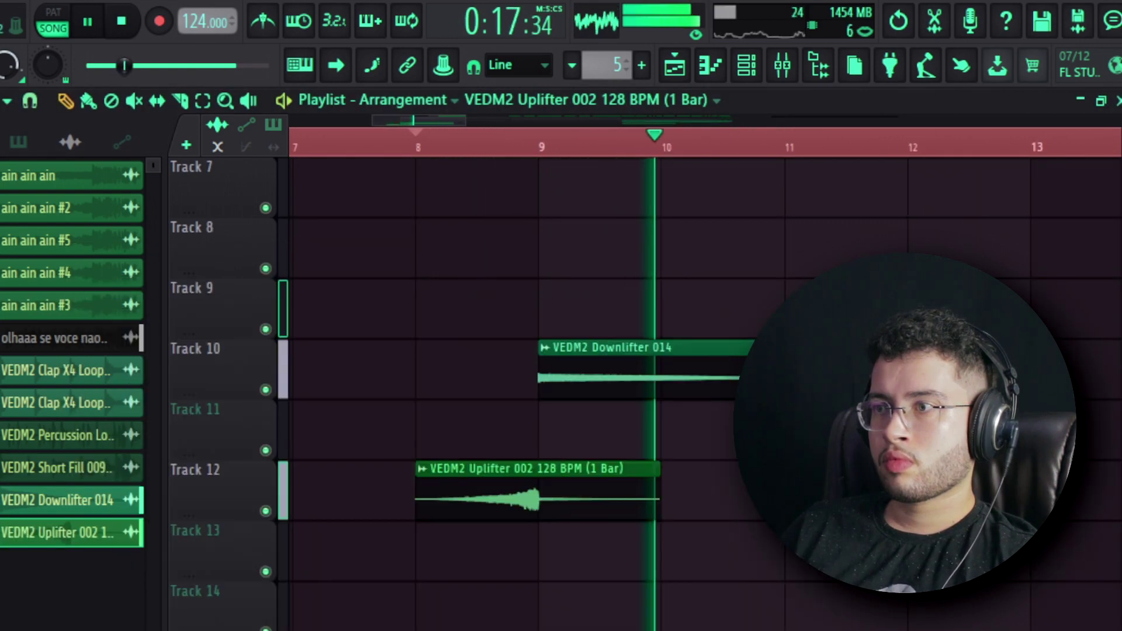
- Play the stretched uplifter from bar 8 and check its sample settings
{"action": "left_click", "coordinate": [416, 146]}
{"action": "double_click", "coordinate": [571, 468]}
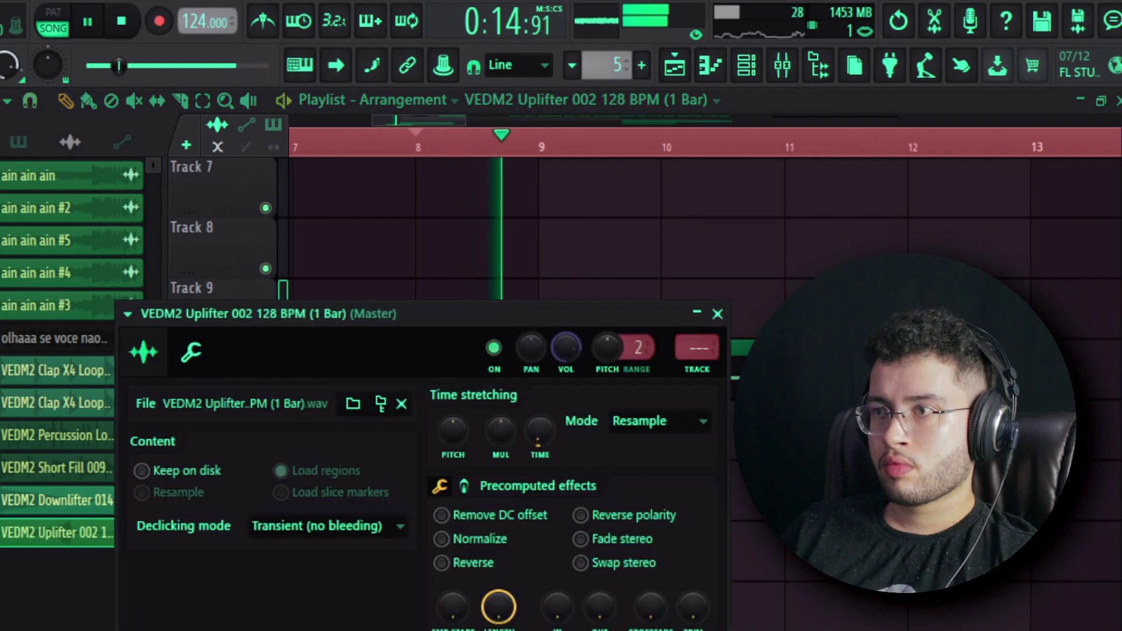
{"action": "key", "text": "Escape"}
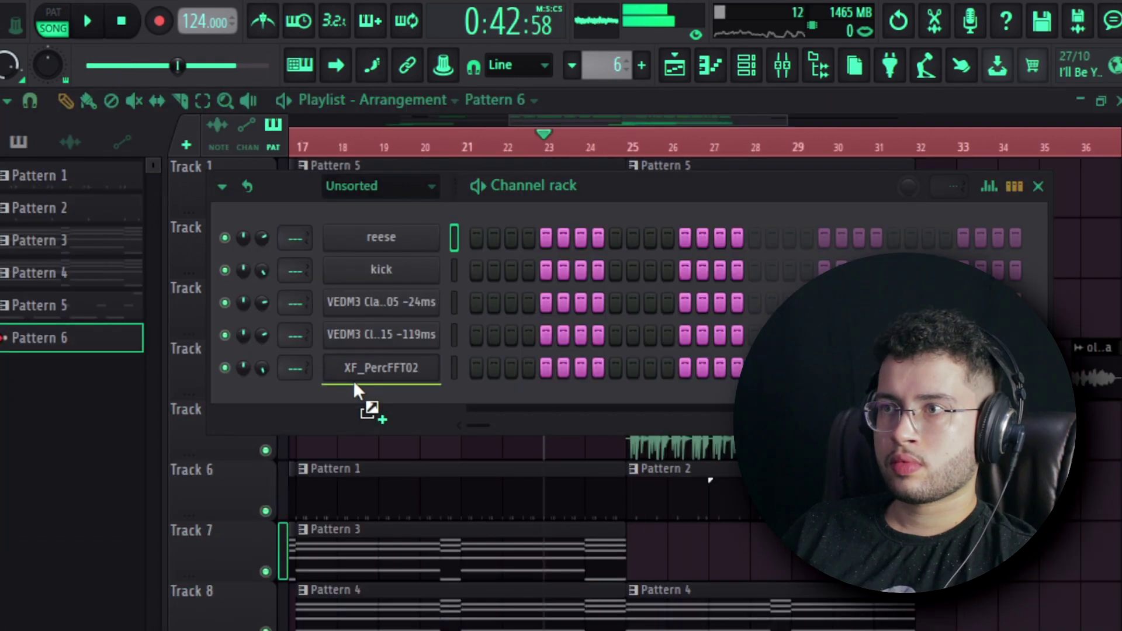
- Add the VEDM3 brass stab 07 (C) sample as a new channel below XF_PercFFT02 and audition it
{"action": "left_click_drag", "start_coordinate": [366, 400], "coordinate": [370, 409]}
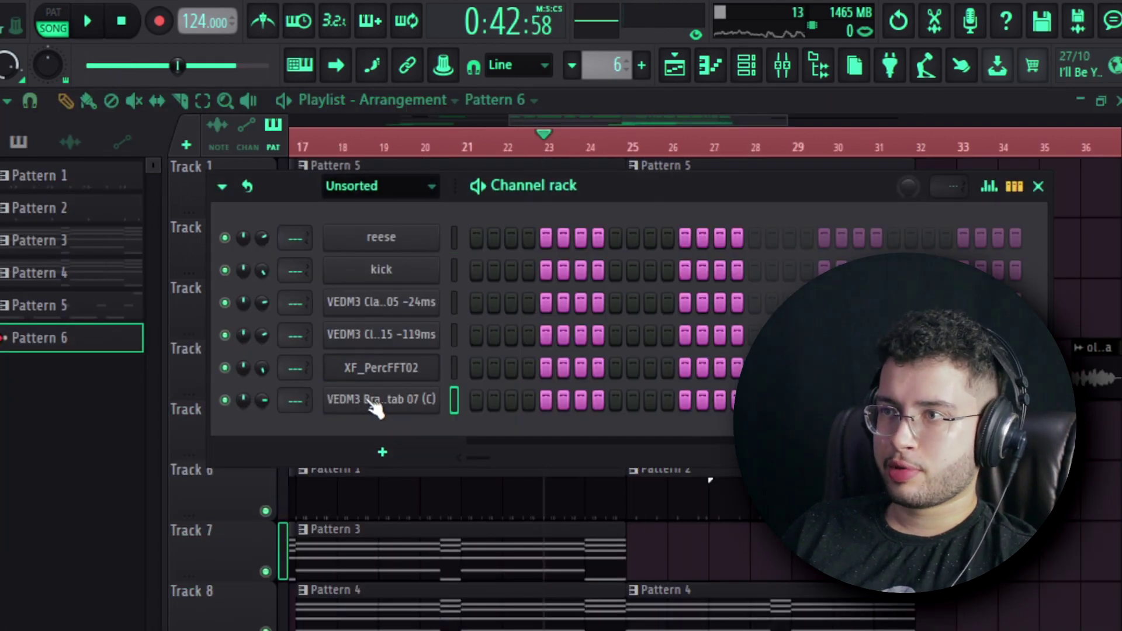
{"action": "left_click", "coordinate": [369, 403]}
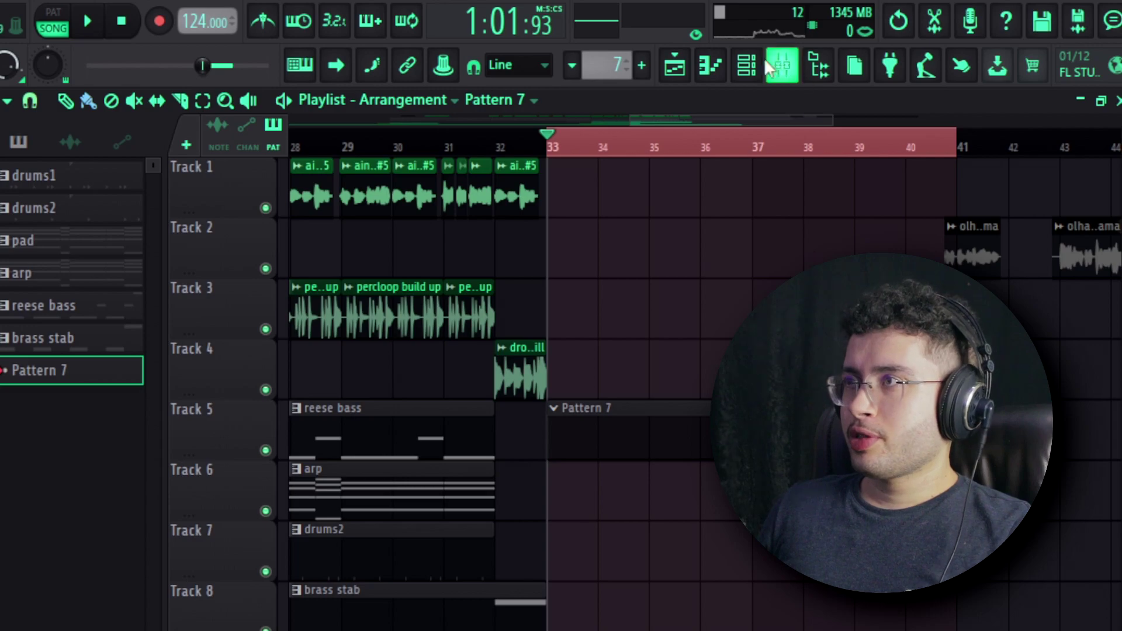
- Start adding a new channel for Pattern 7, and select all the E3 notes in the bass 1 drop piano roll
{"action": "left_click", "coordinate": [766, 63]}
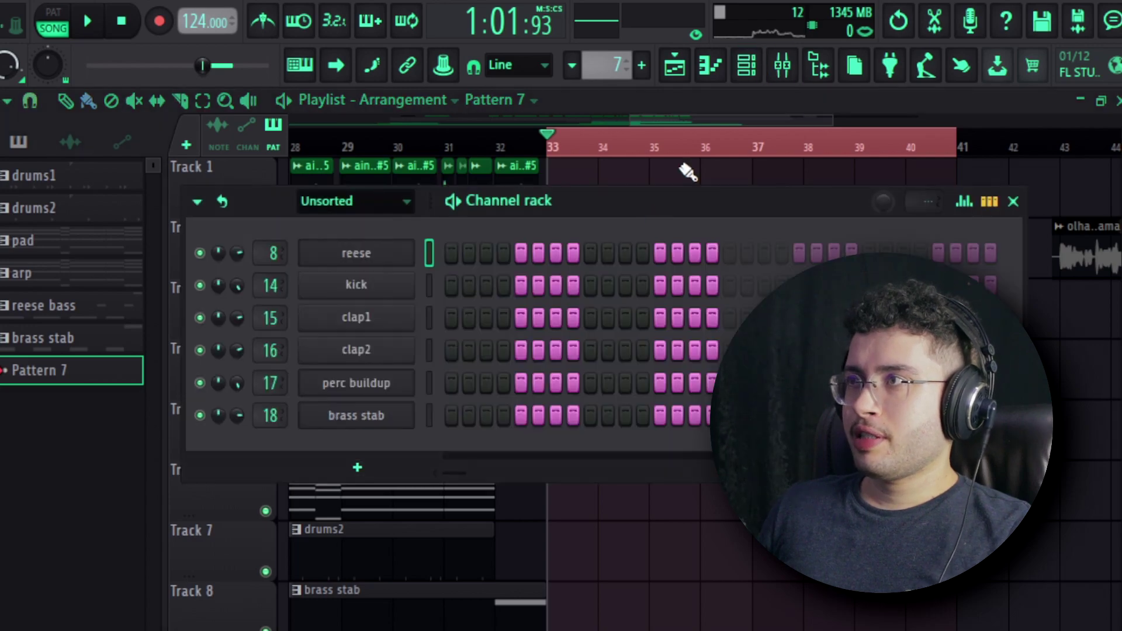
{"action": "left_click", "coordinate": [357, 465]}
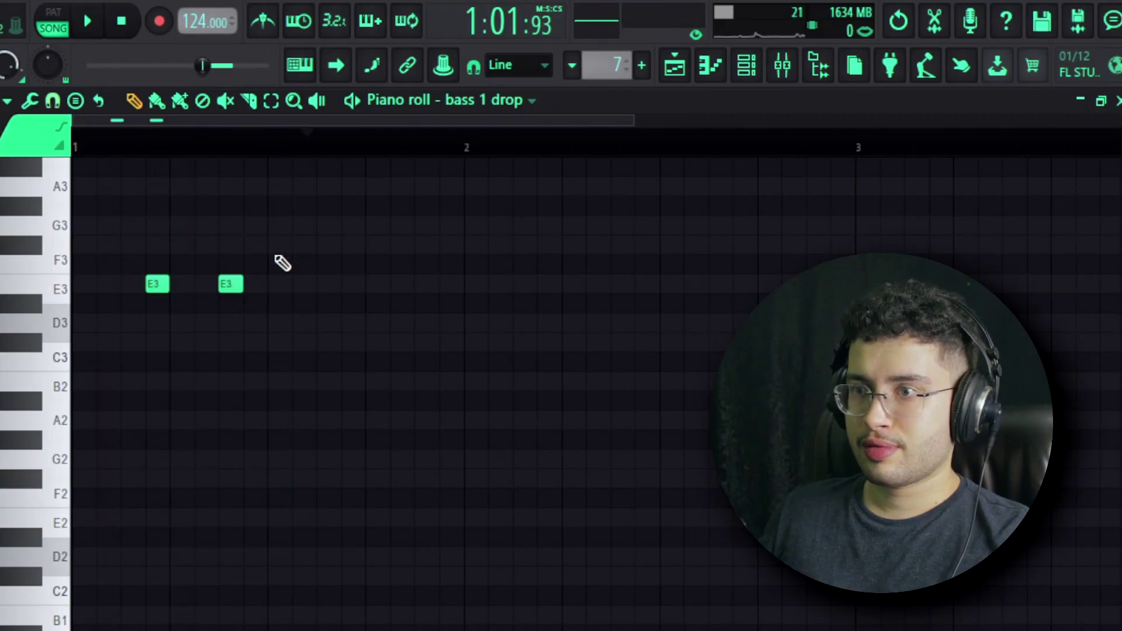
{"action": "key", "text": "ctrl+a"}
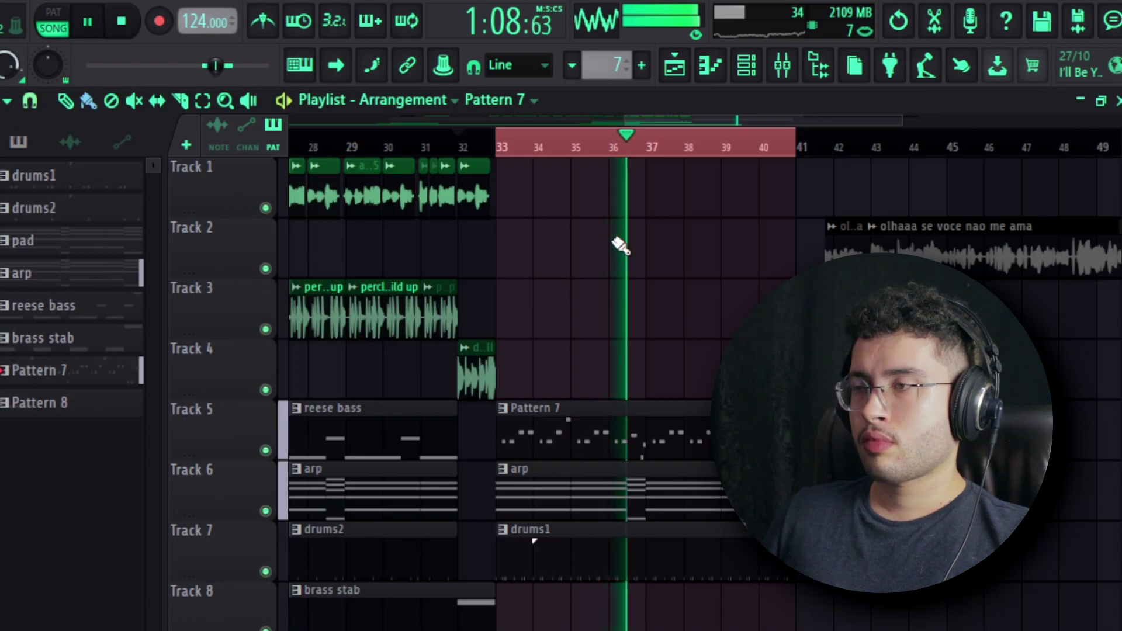
- Play the drop from bar 33 and close the sample settings of the vocal clip olhaaa se voce nao me ama #3
{"action": "scroll", "coordinate": [657, 146], "scroll_direction": "down", "scroll_amount": 2}
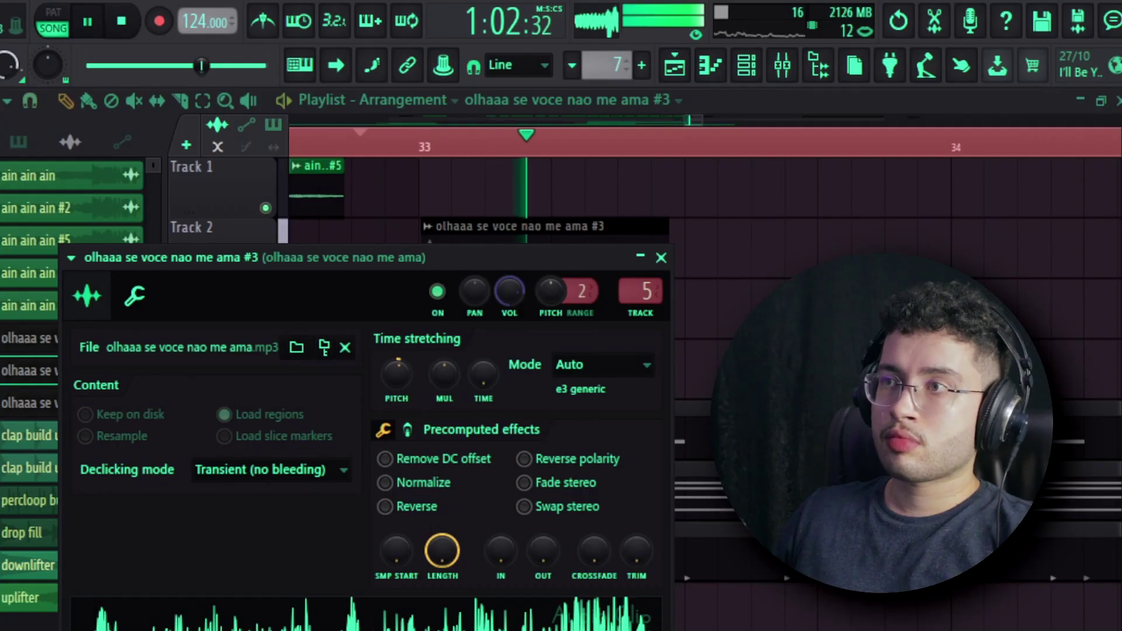
{"action": "key", "text": "Escape"}
{"action": "scroll", "coordinate": [420, 152], "scroll_direction": "down", "scroll_amount": 4}
{"action": "scroll", "coordinate": [459, 156], "scroll_direction": "up", "scroll_amount": 4}
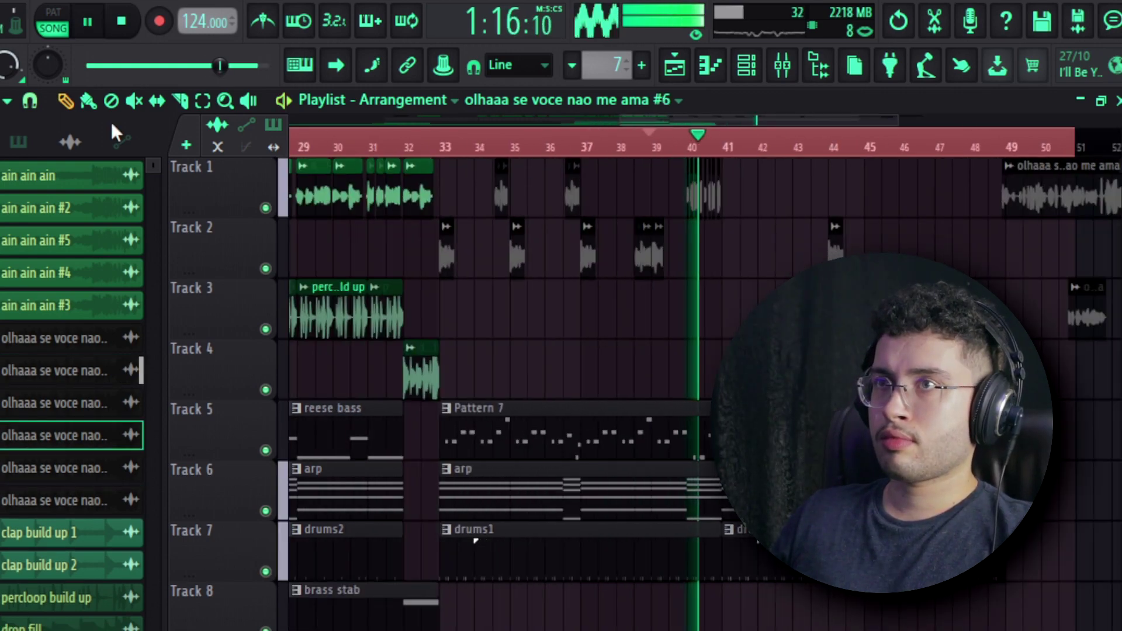
- Change the playlist's snap resolution and copy the vocal chops from bars 33 to 40 on Tracks 1 and 2 into bars 41 to 48
{"action": "left_click", "coordinate": [40, 104]}
{"action": "left_click", "coordinate": [51, 403]}
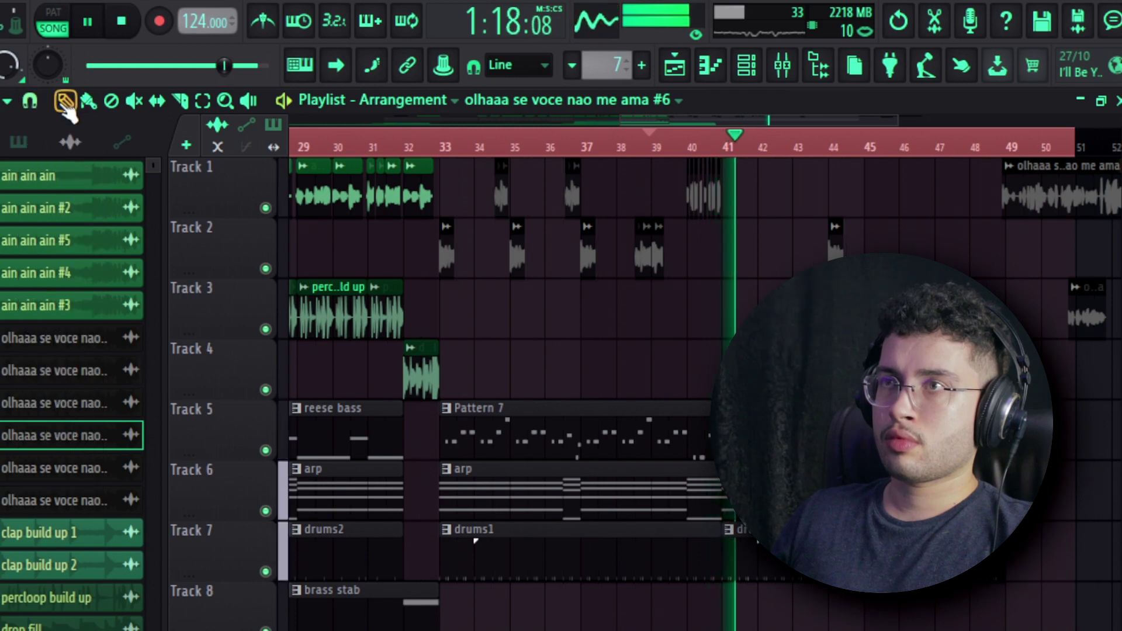
{"action": "left_click_drag", "start_coordinate": [442, 156], "coordinate": [643, 267]}
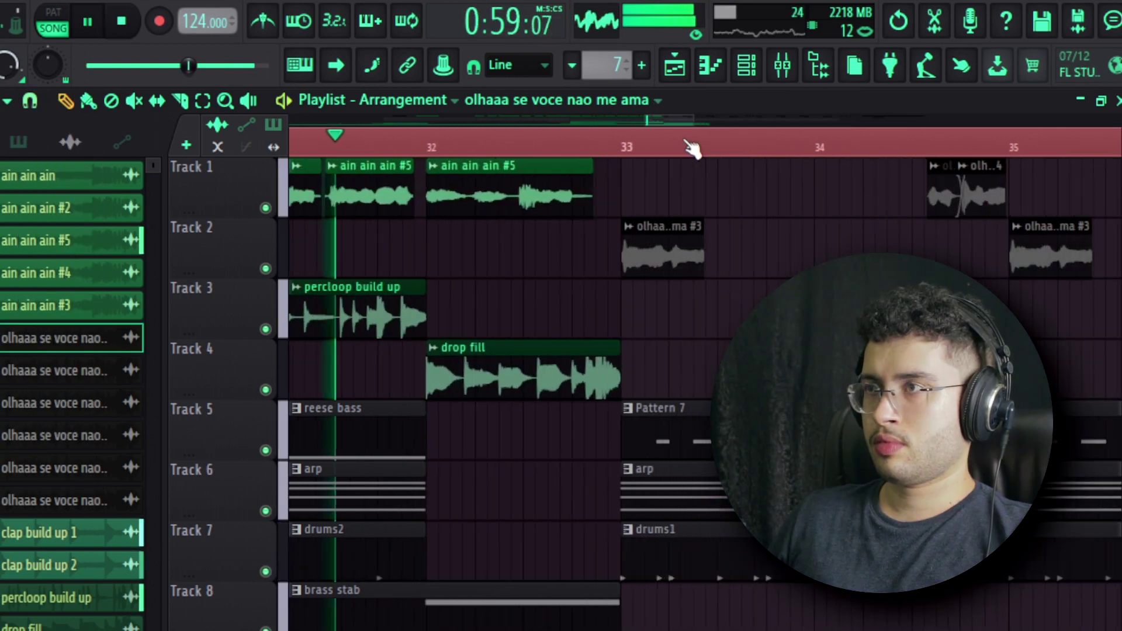
- Adjust the playlist's snap resolution during playback of the drop and select the vocal chops around bar 39 on Track 2
{"action": "scroll", "coordinate": [432, 153], "scroll_direction": "down", "scroll_amount": 5}
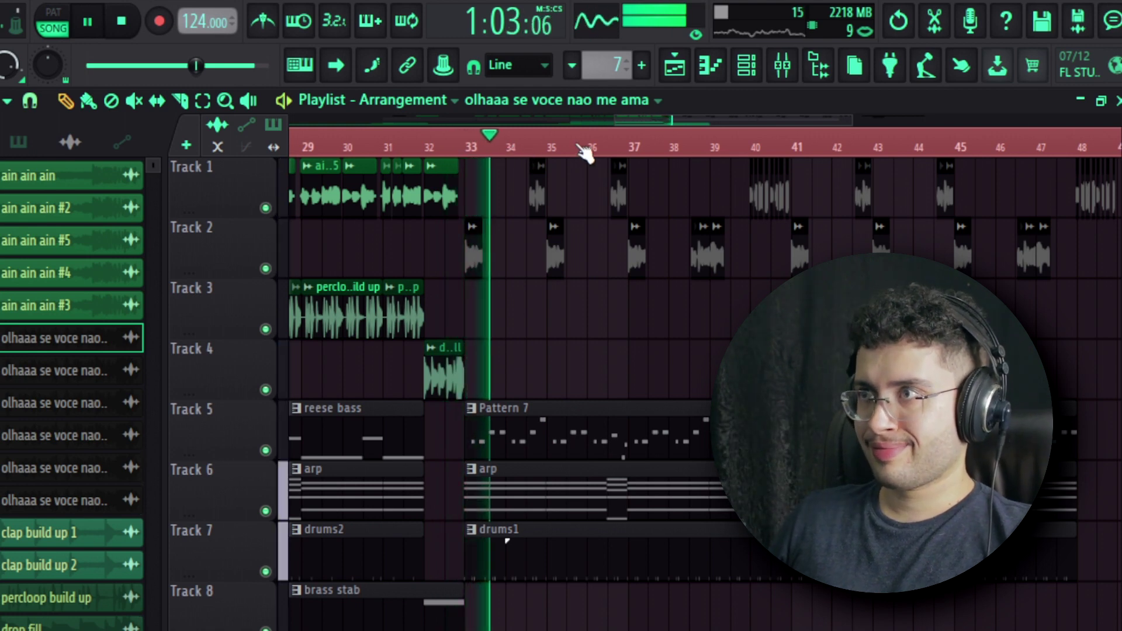
{"action": "left_click", "coordinate": [34, 99]}
{"action": "left_click", "coordinate": [52, 426]}
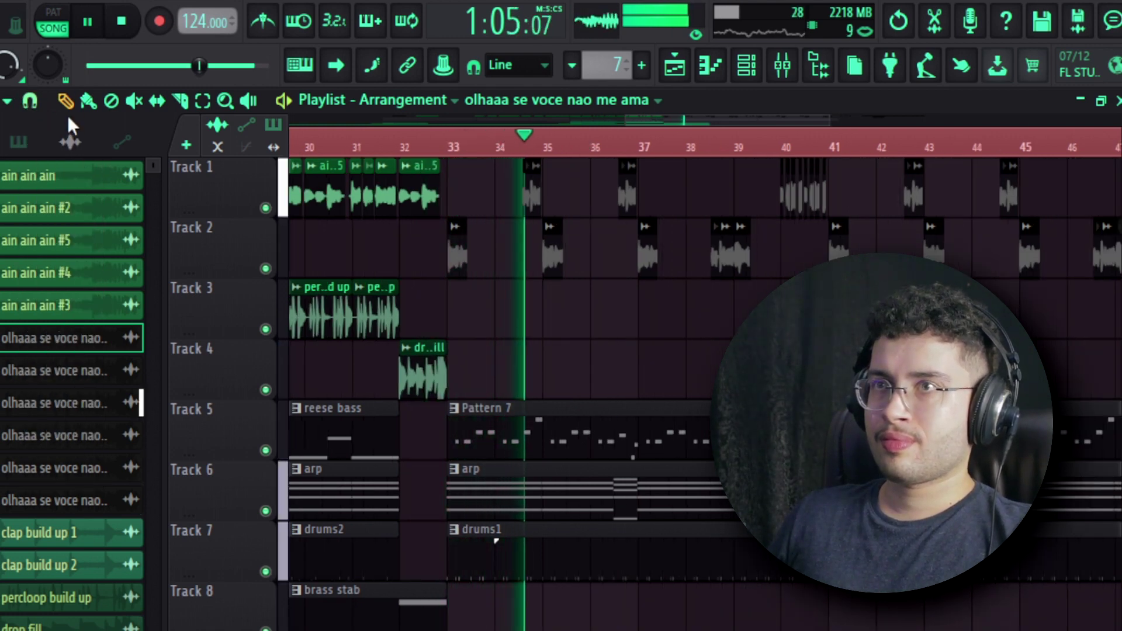
{"action": "scroll", "coordinate": [610, 148], "scroll_direction": "down", "scroll_amount": 4}
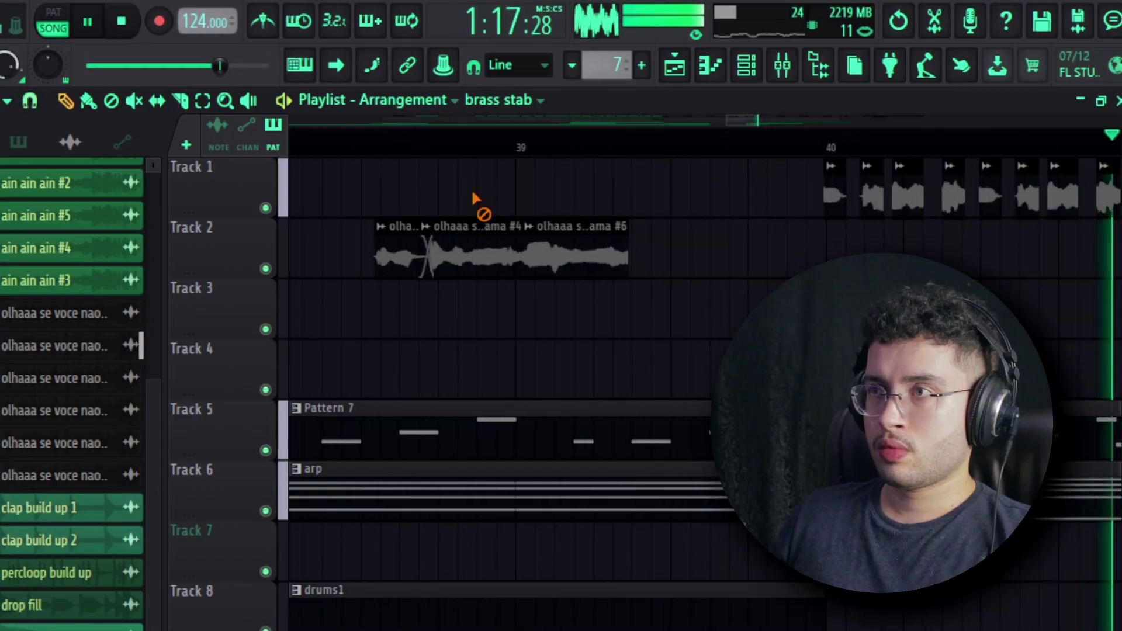
{"action": "left_click_drag", "start_coordinate": [358, 157], "coordinate": [601, 287]}
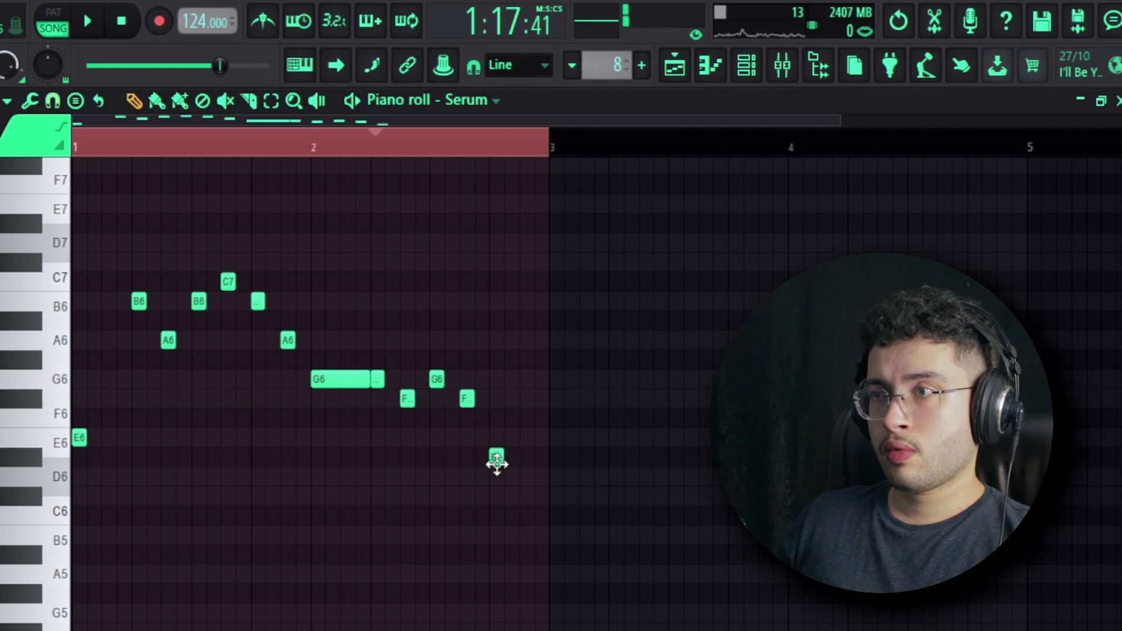
- Raise the last note of the Serum melody to E6 and duplicate the two-bar phrase into bars 3 and 4
{"action": "left_click_drag", "start_coordinate": [497, 464], "coordinate": [497, 444]}
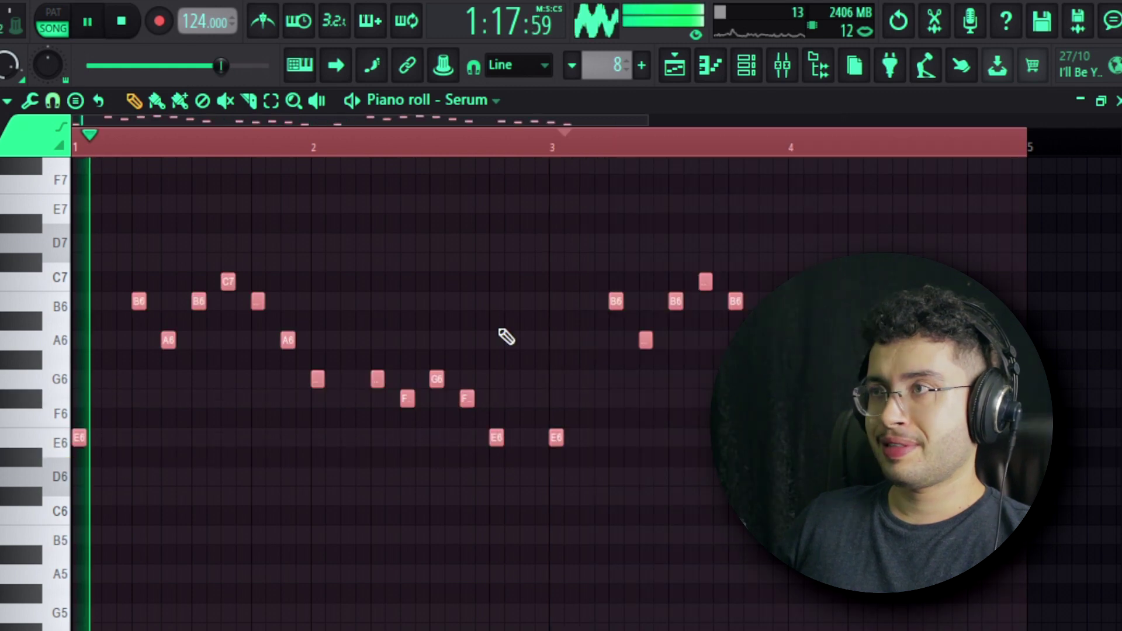
{"action": "key", "text": "ctrl+d"}
- Check the Serum channel in the channel rack, and play the end of the drop around bars 46 to 49 to review the track layout
{"action": "left_click", "coordinate": [746, 65]}
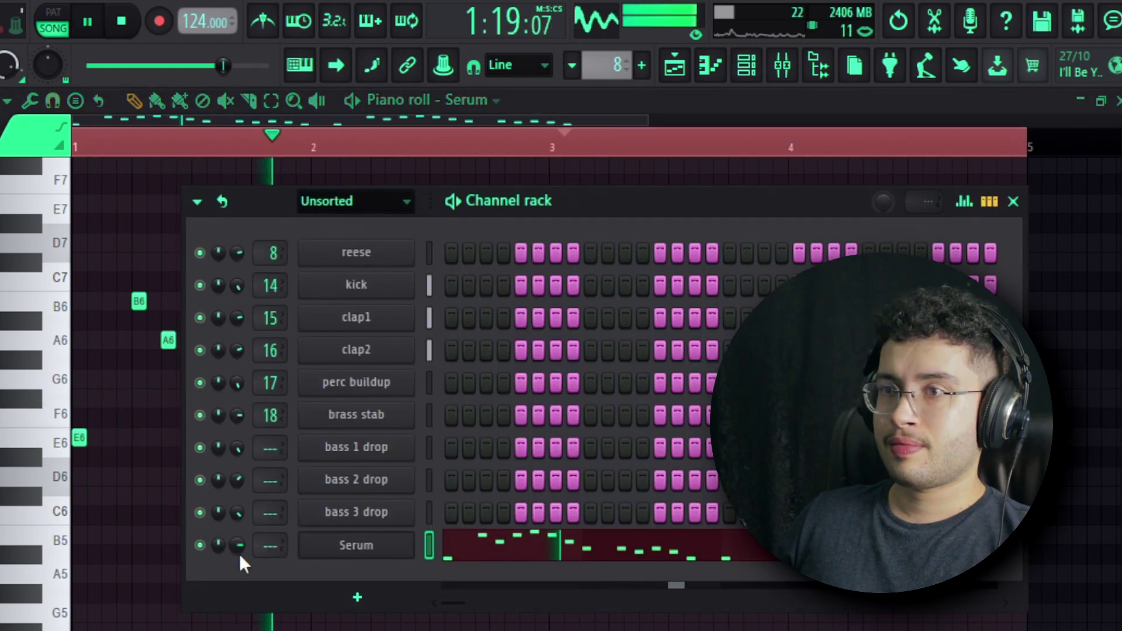
{"action": "key", "text": "F6"}
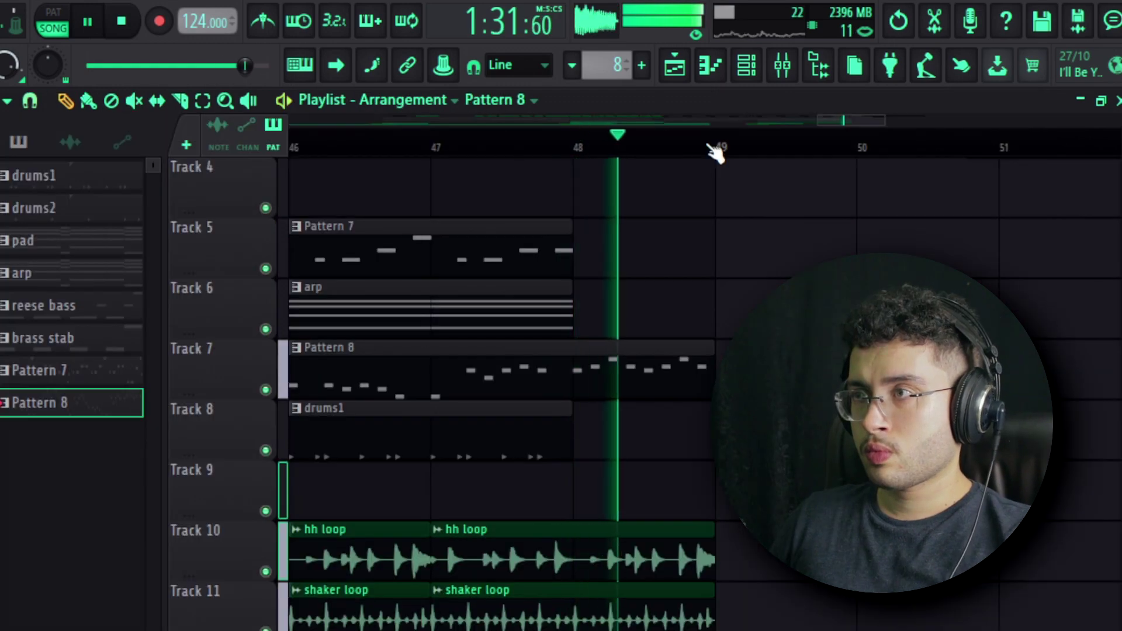
{"action": "scroll", "coordinate": [713, 150], "scroll_direction": "down", "scroll_amount": 4}
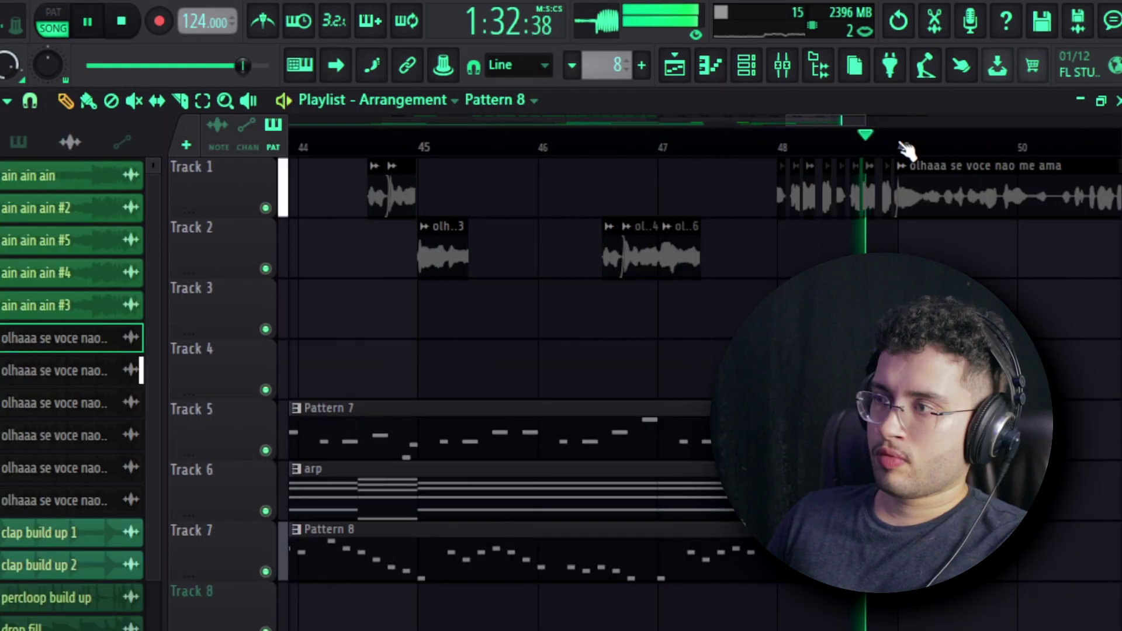
{"action": "scroll", "coordinate": [906, 150], "scroll_direction": "down", "scroll_amount": 4}
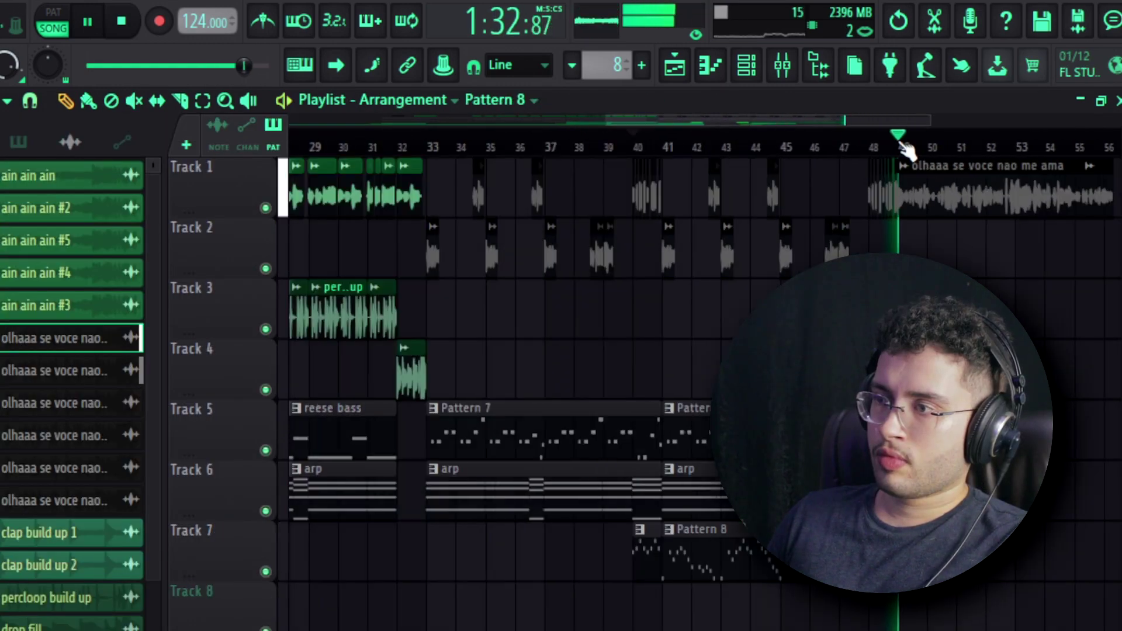
{"action": "scroll", "coordinate": [584, 351], "scroll_direction": "down", "scroll_amount": 3}
{"action": "scroll", "coordinate": [585, 380], "scroll_direction": "down", "scroll_amount": 3}
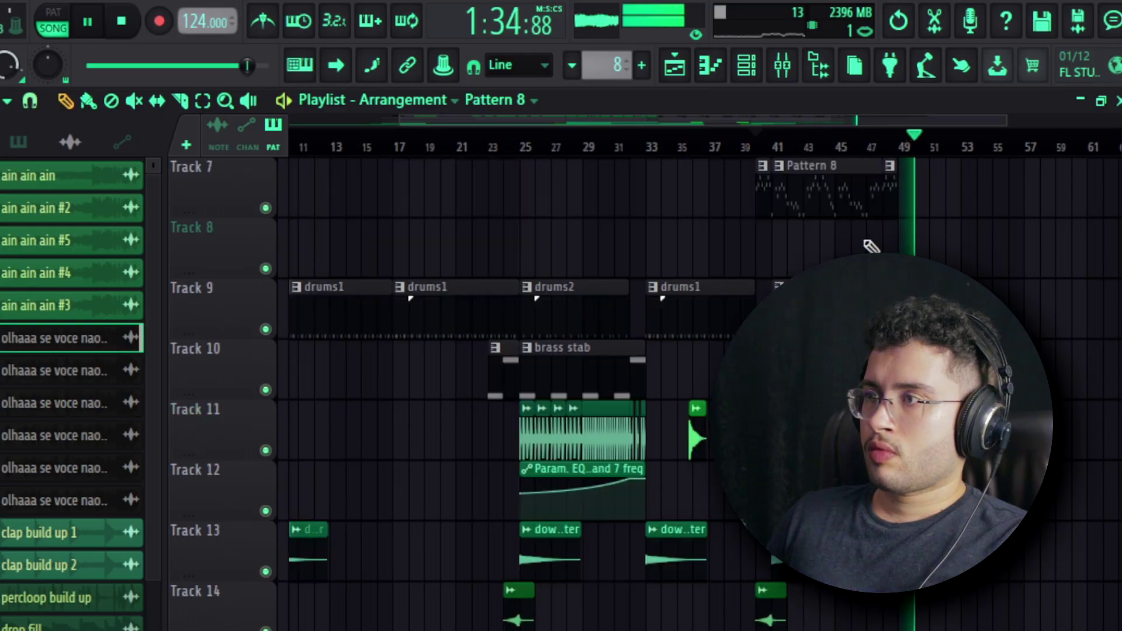